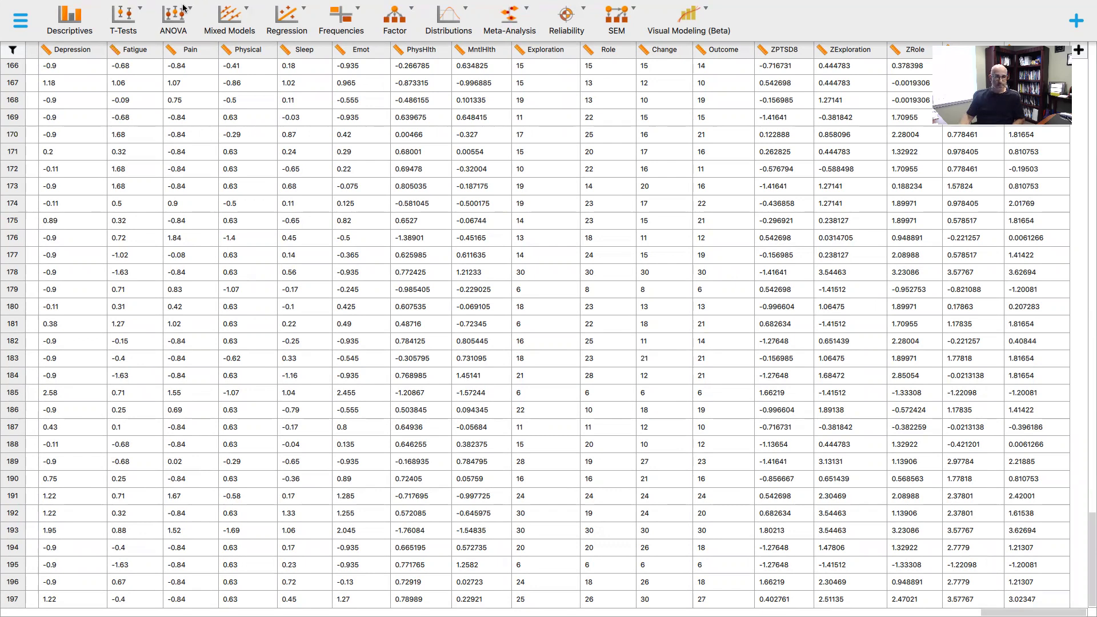
- Start a classical linear regression and assign ZExploration as its covariate
{"action": "left_click", "coordinate": [280, 18]}
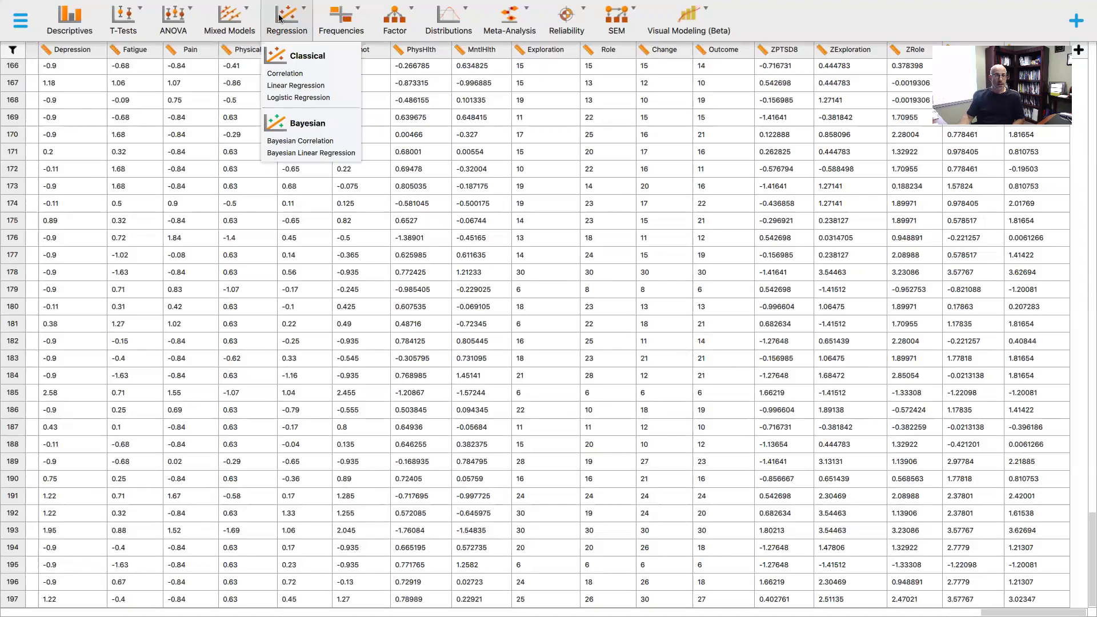
{"action": "left_click", "coordinate": [280, 85]}
{"action": "scroll", "coordinate": [58, 211], "scroll_direction": "down", "scroll_amount": 15}
{"action": "scroll", "coordinate": [55, 215], "scroll_direction": "down", "scroll_amount": 10}
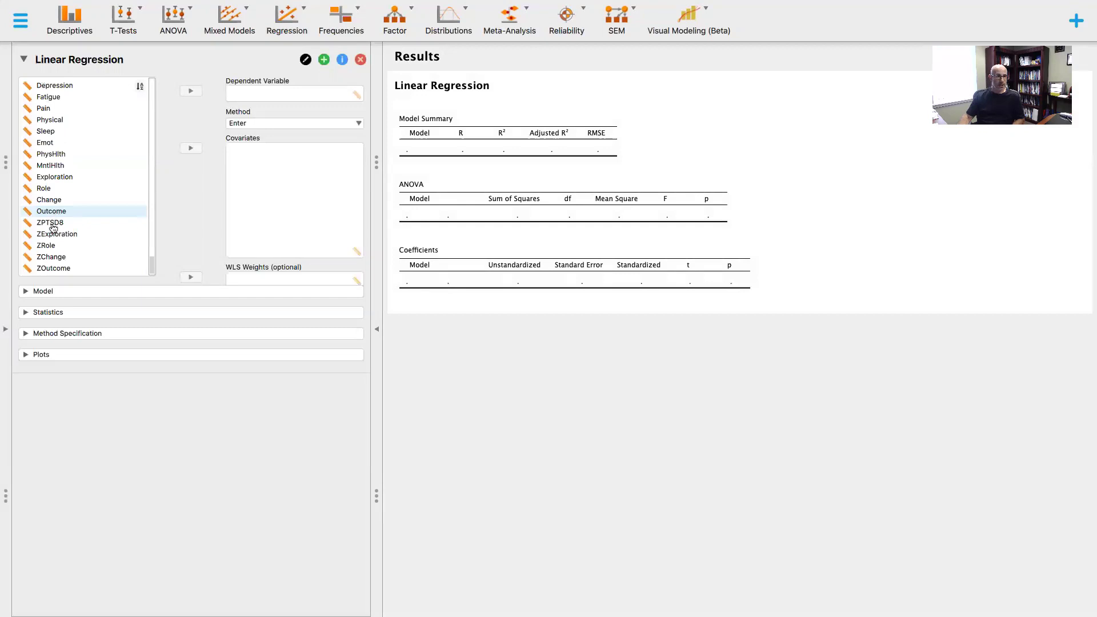
{"action": "left_click", "coordinate": [52, 235]}
{"action": "left_click", "coordinate": [197, 149]}
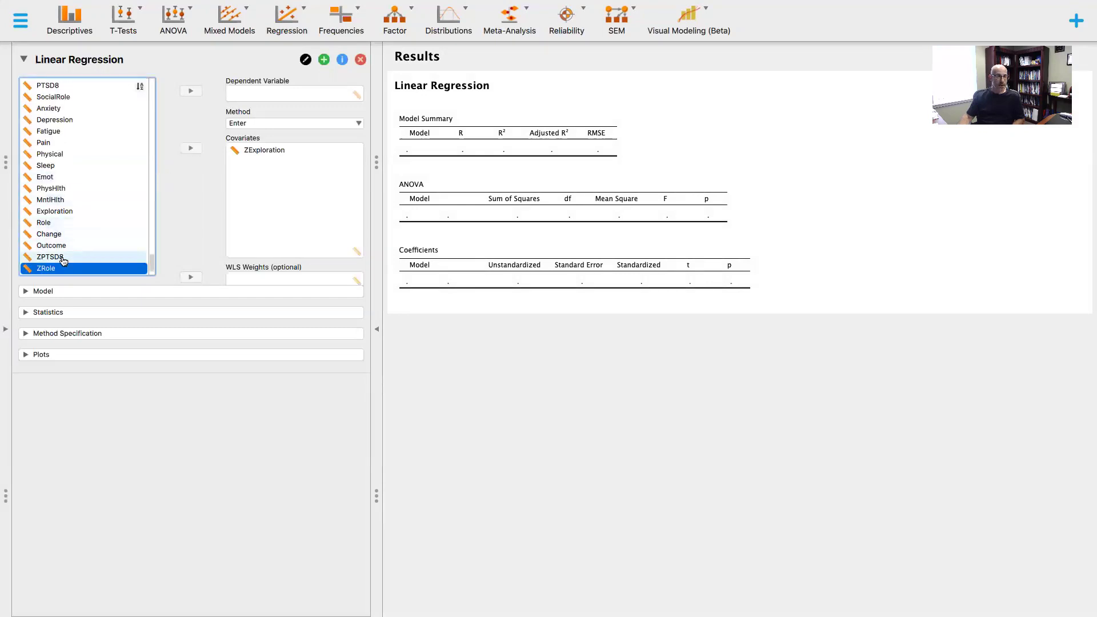
- Set ZOutcome as the dependent variable of the regression on ZExploration
{"action": "scroll", "coordinate": [64, 261], "scroll_direction": "down", "scroll_amount": 2}
{"action": "left_click", "coordinate": [49, 269]}
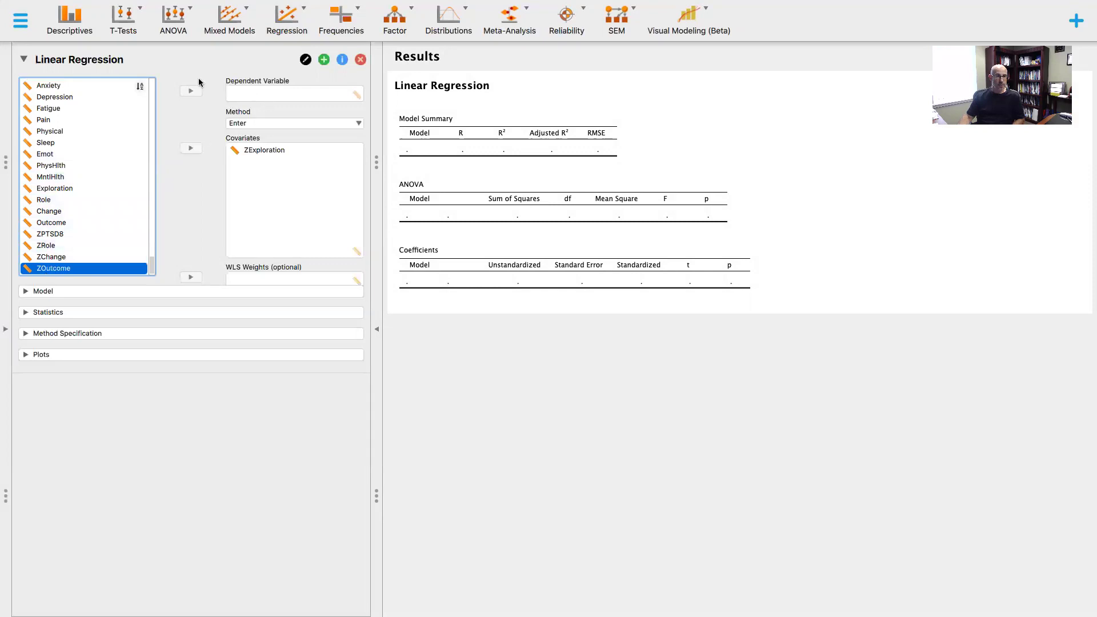
{"action": "left_click", "coordinate": [191, 92]}
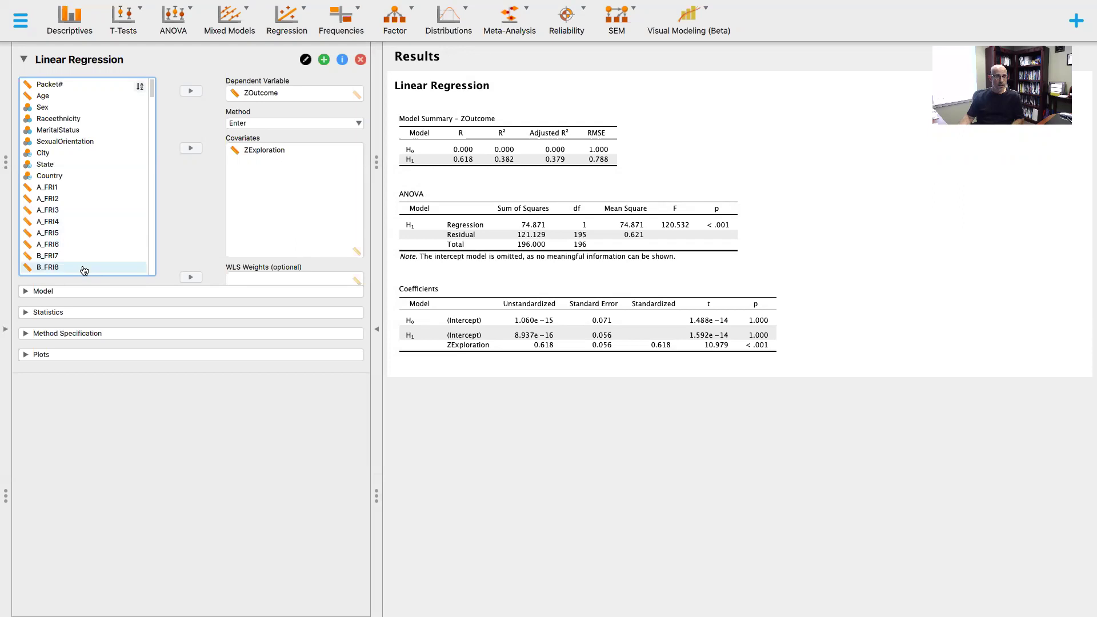
{"action": "scroll", "coordinate": [81, 269], "scroll_direction": "down", "scroll_amount": 15}
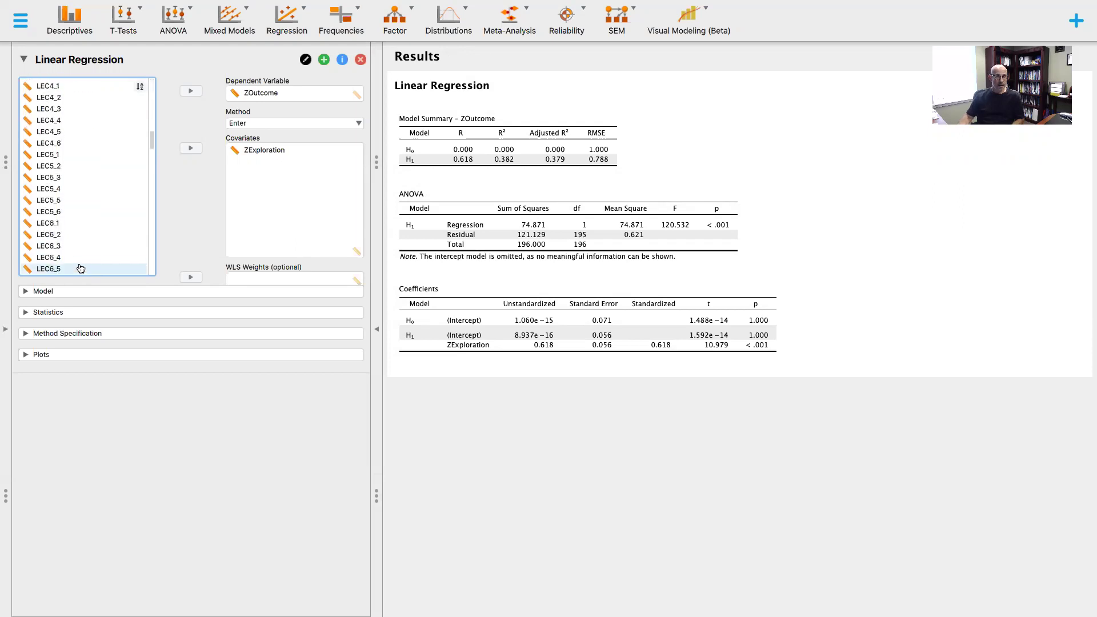
{"action": "scroll", "coordinate": [80, 268], "scroll_direction": "down", "scroll_amount": 10}
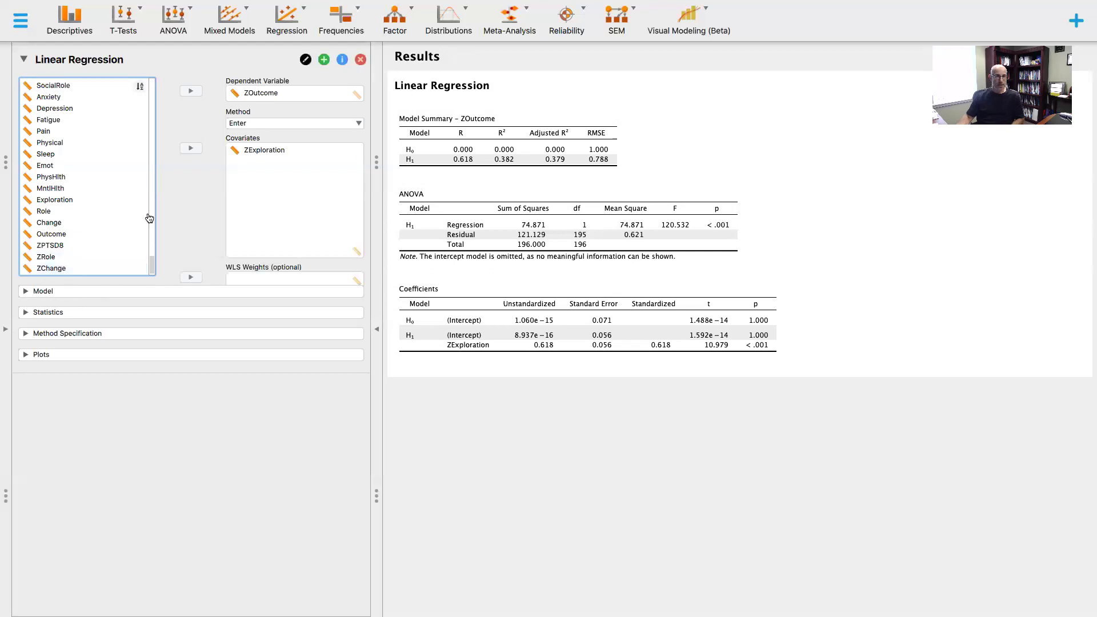
{"action": "left_click", "coordinate": [255, 19]}
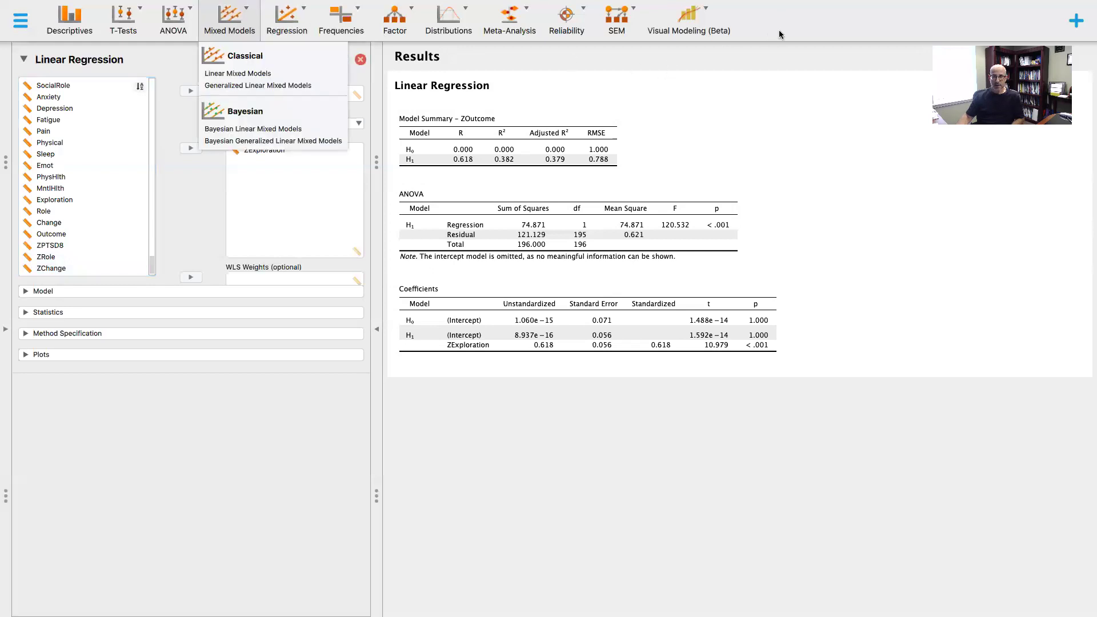
- Add a second classical linear regression with ZExploration as the dependent variable
{"action": "left_click", "coordinate": [275, 17]}
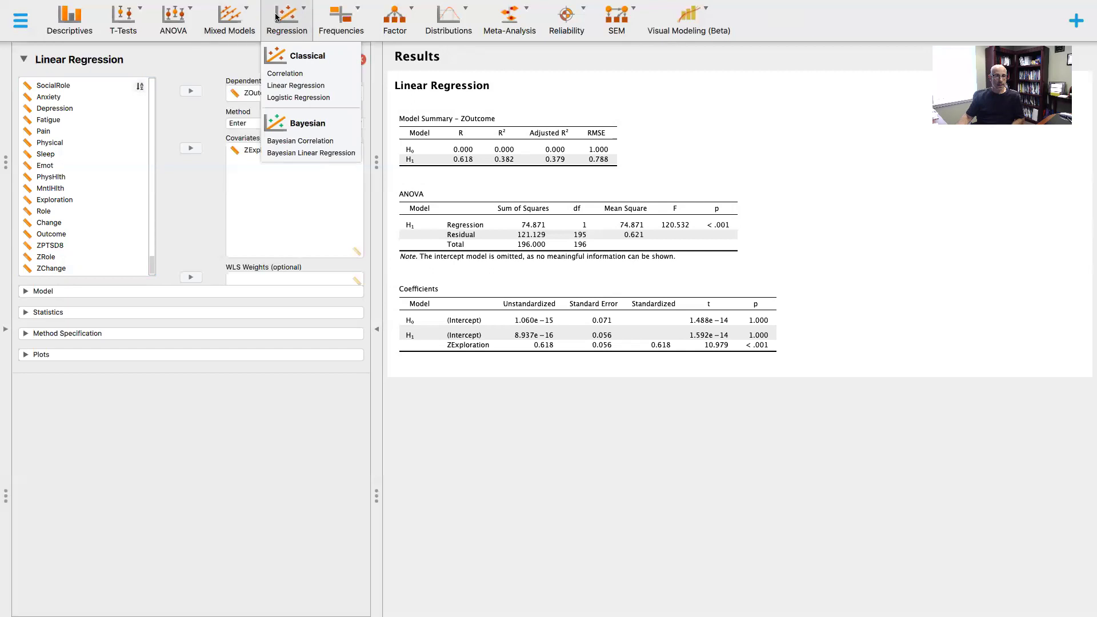
{"action": "left_click", "coordinate": [272, 84]}
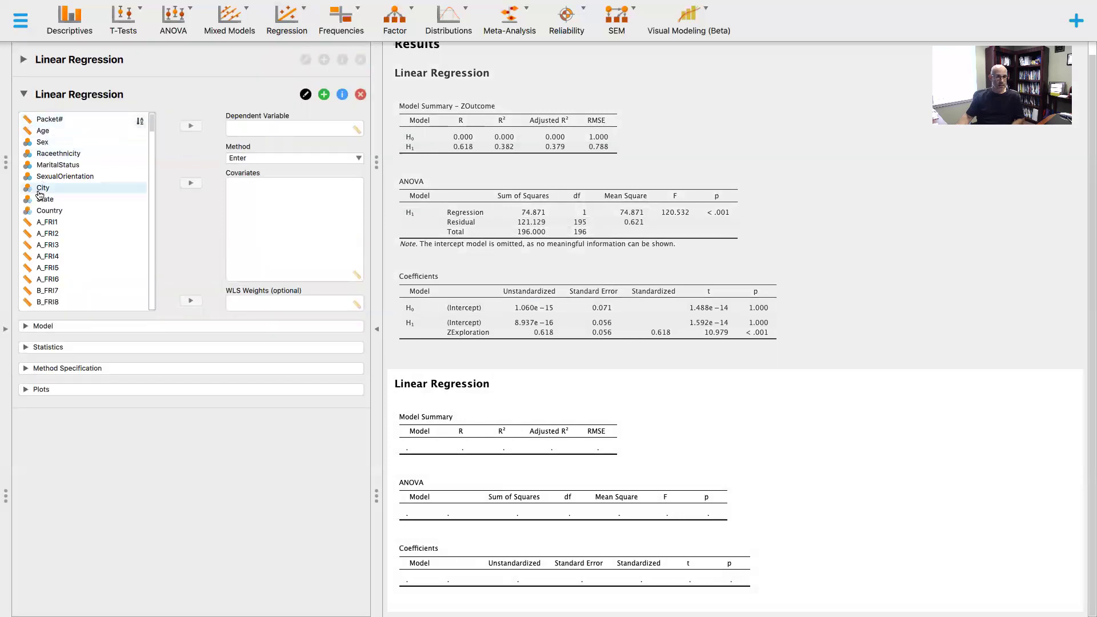
{"action": "scroll", "coordinate": [53, 302], "scroll_direction": "down", "scroll_amount": 10}
{"action": "scroll", "coordinate": [53, 309], "scroll_direction": "down", "scroll_amount": 10}
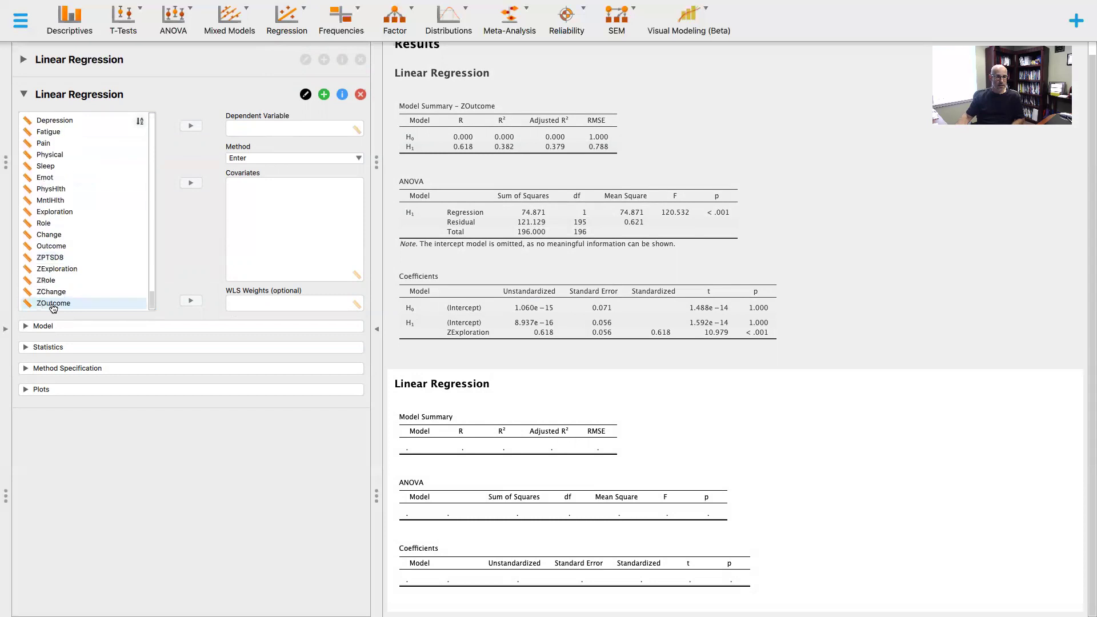
{"action": "left_click", "coordinate": [65, 269]}
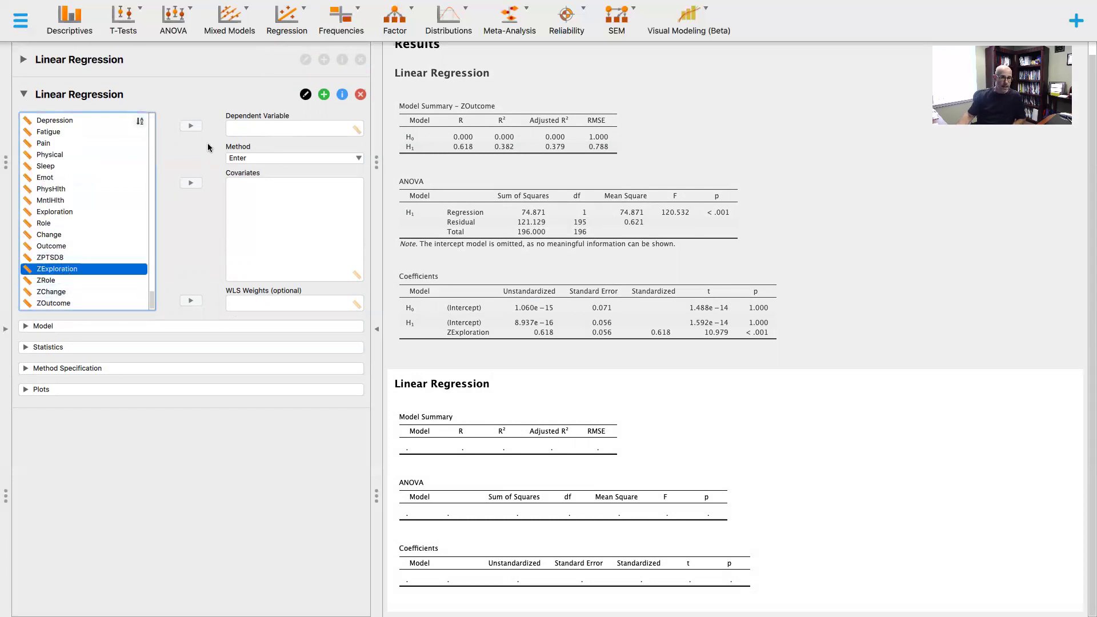
{"action": "left_click", "coordinate": [191, 126]}
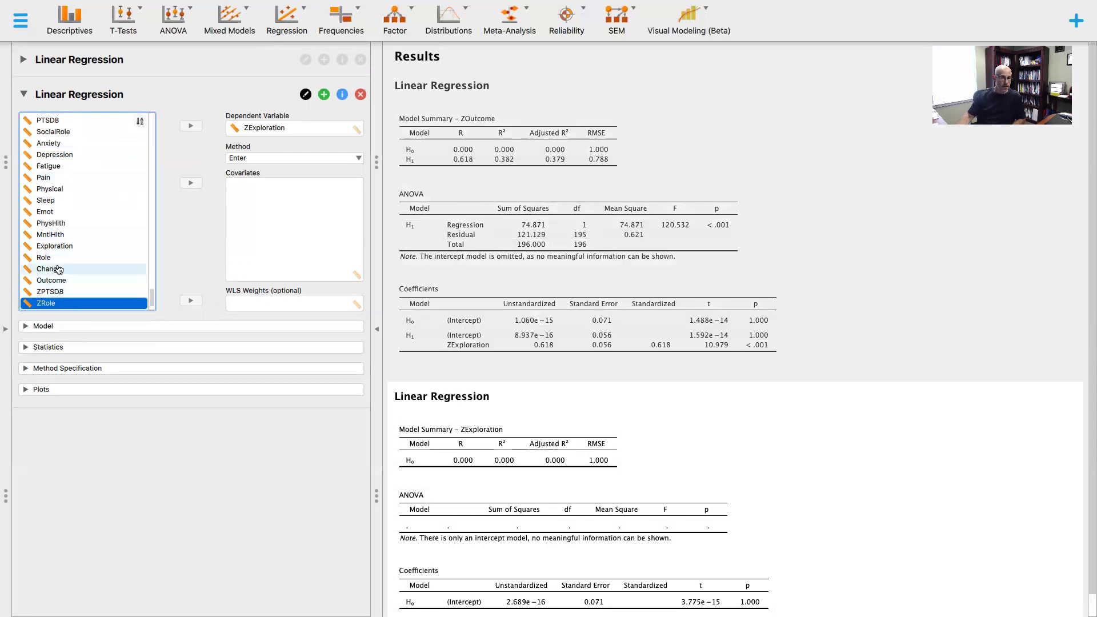
- Assign ZChange as the covariate of the second regression and bring its coefficients into view
{"action": "scroll", "coordinate": [63, 302], "scroll_direction": "down", "scroll_amount": 2}
{"action": "left_click", "coordinate": [57, 291]}
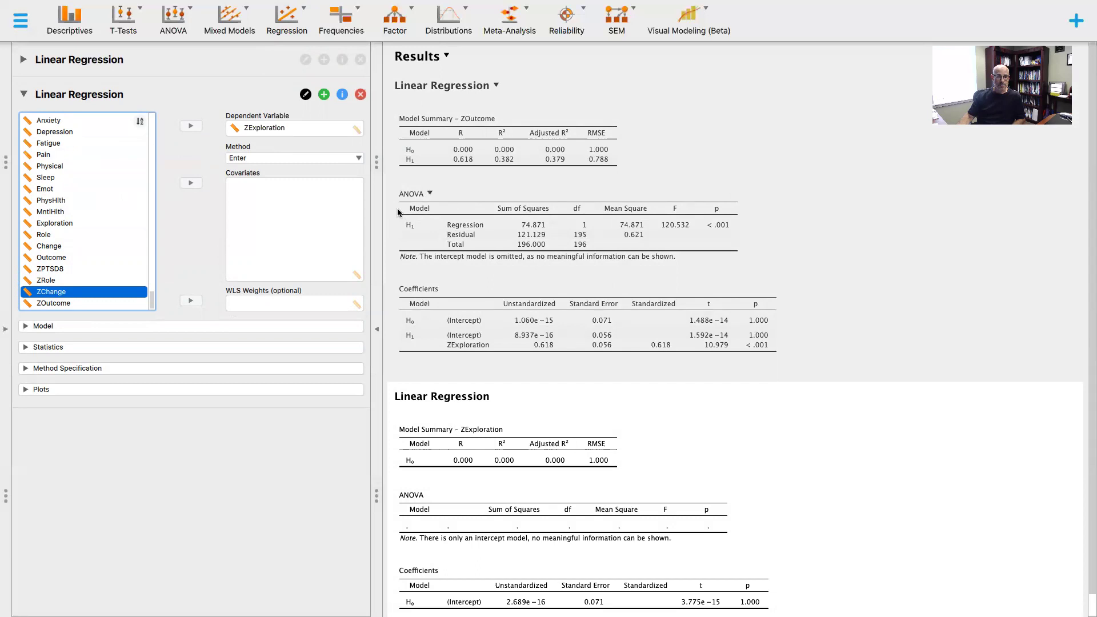
{"action": "left_click", "coordinate": [191, 183]}
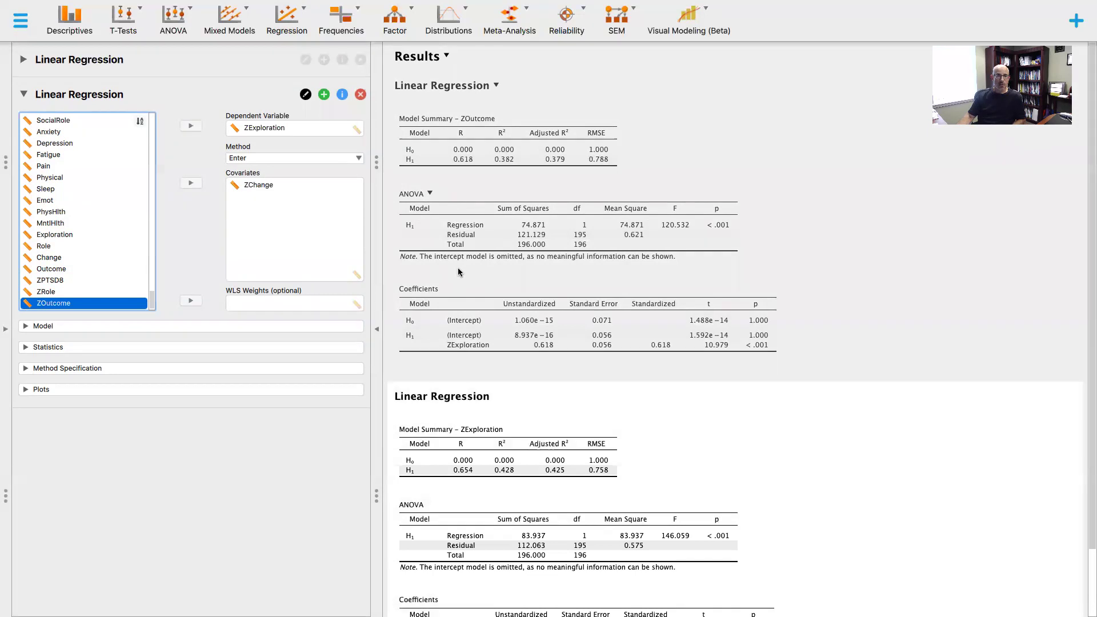
{"action": "scroll", "coordinate": [458, 272], "scroll_direction": "down", "scroll_amount": 3}
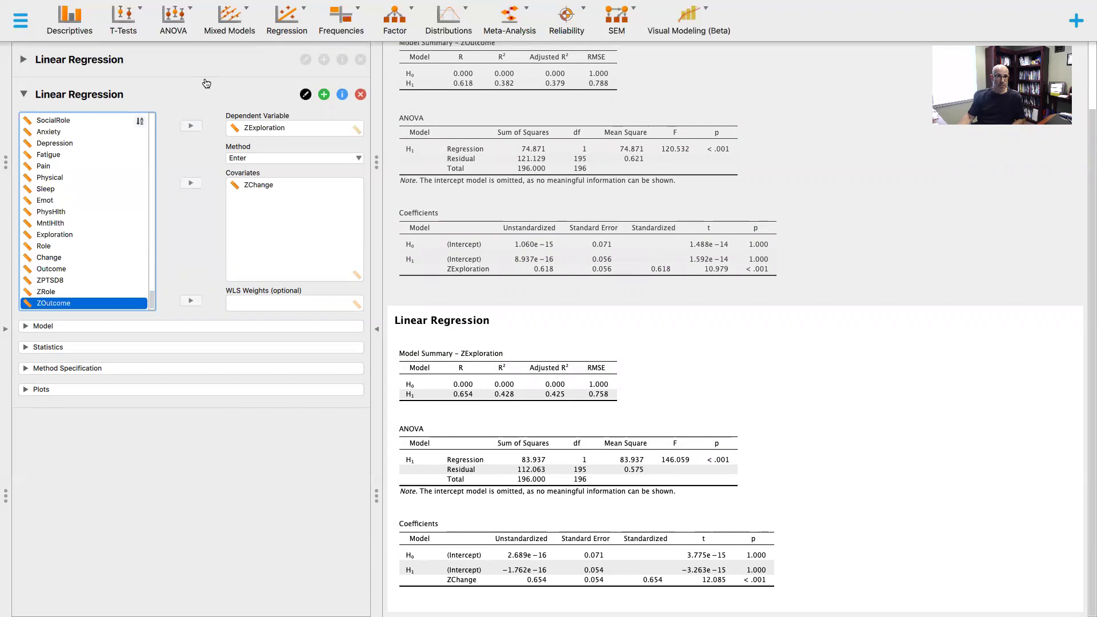
- Add a third classical linear regression with ZOutcome as the dependent variable
{"action": "left_click", "coordinate": [286, 20]}
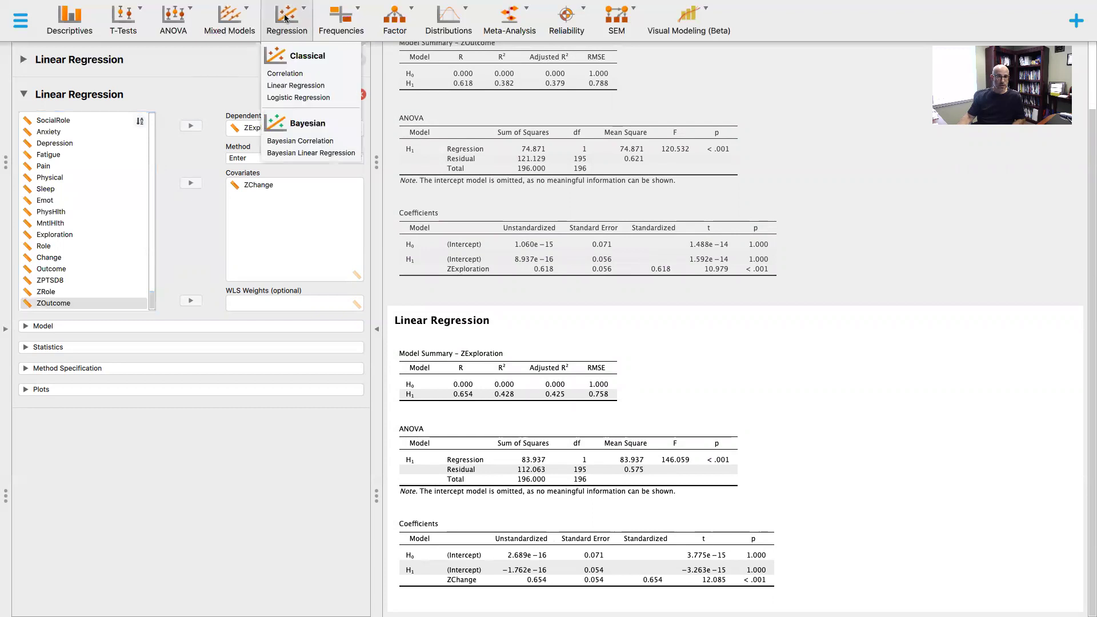
{"action": "left_click", "coordinate": [275, 87]}
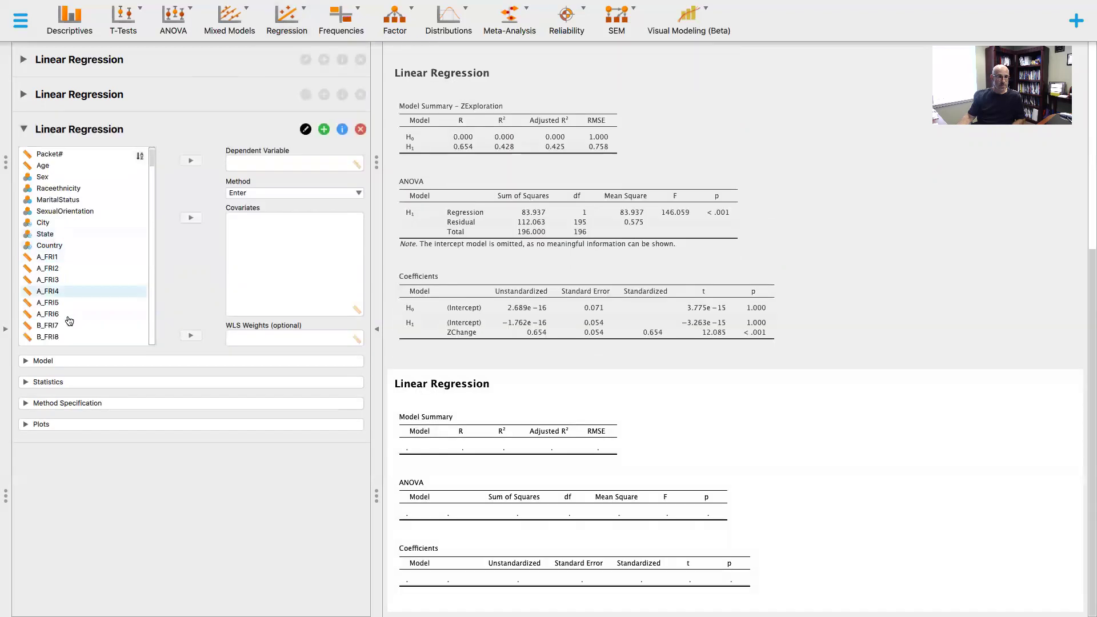
{"action": "scroll", "coordinate": [127, 317], "scroll_direction": "down", "scroll_amount": 15}
{"action": "scroll", "coordinate": [127, 320], "scroll_direction": "down", "scroll_amount": 10}
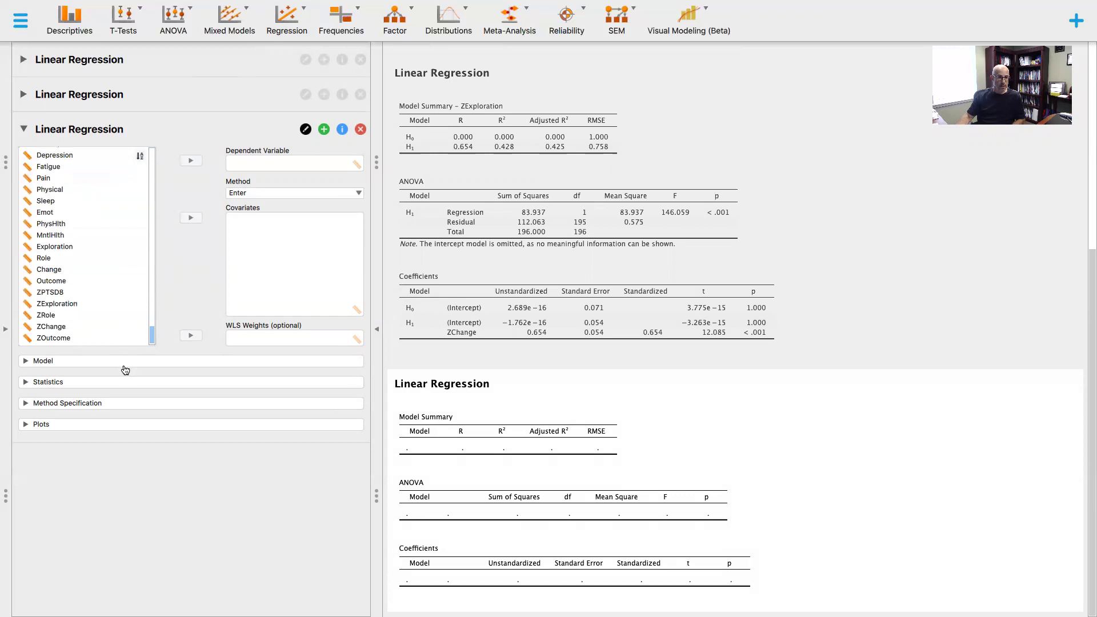
{"action": "left_click", "coordinate": [69, 338]}
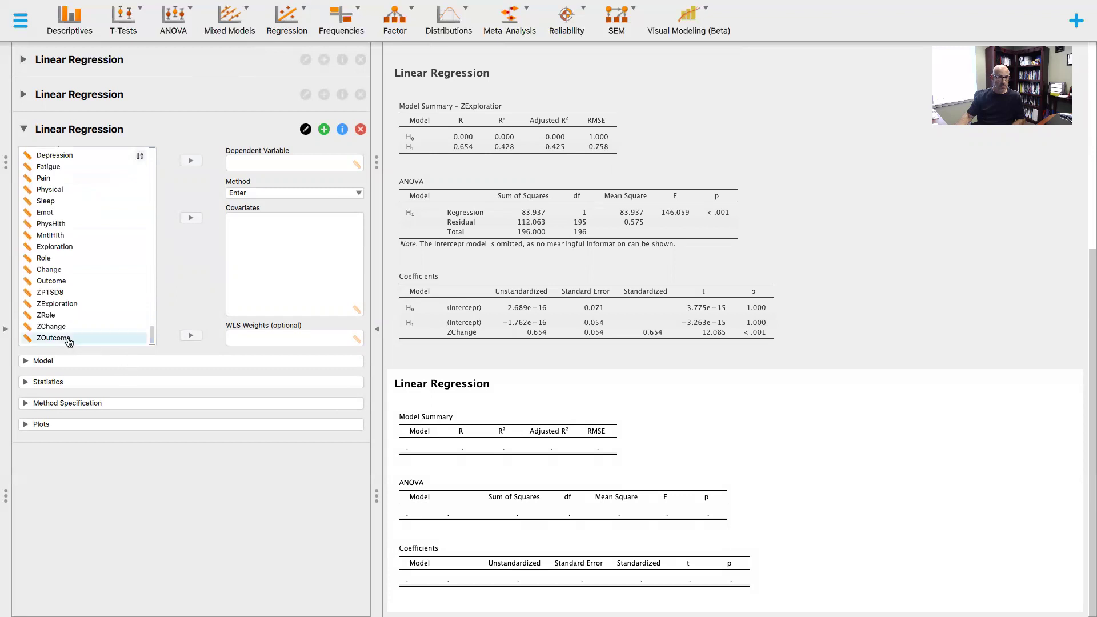
{"action": "left_click", "coordinate": [190, 161]}
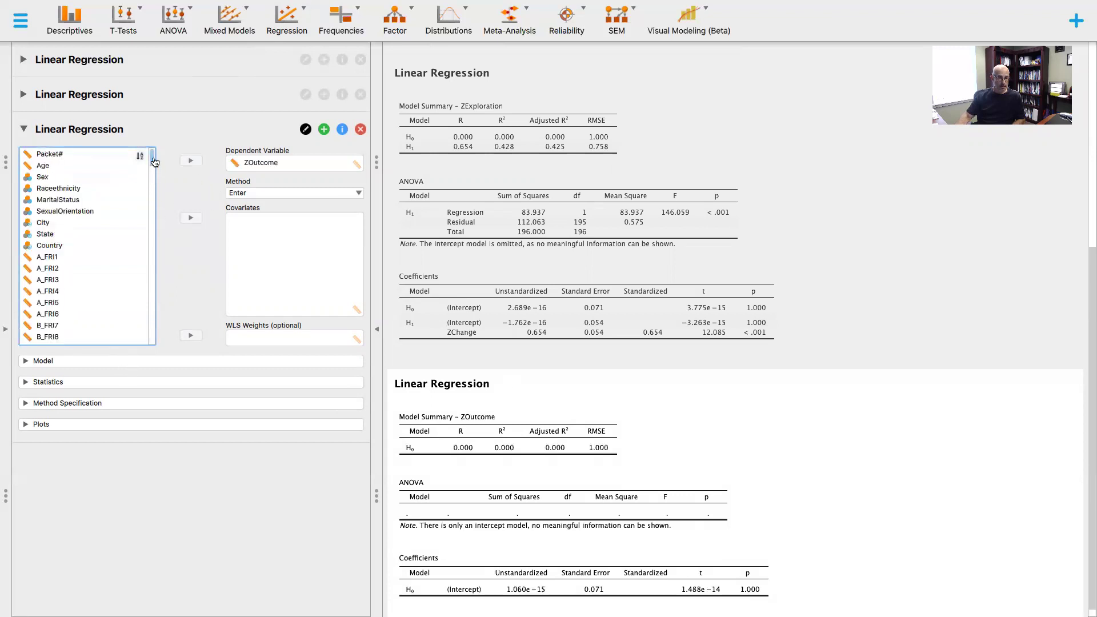
- Assign ZChange as the covariate of the third regression, predicting ZOutcome
{"action": "left_click_drag", "start_coordinate": [153, 163], "coordinate": [142, 387]}
{"action": "left_click", "coordinate": [61, 339]}
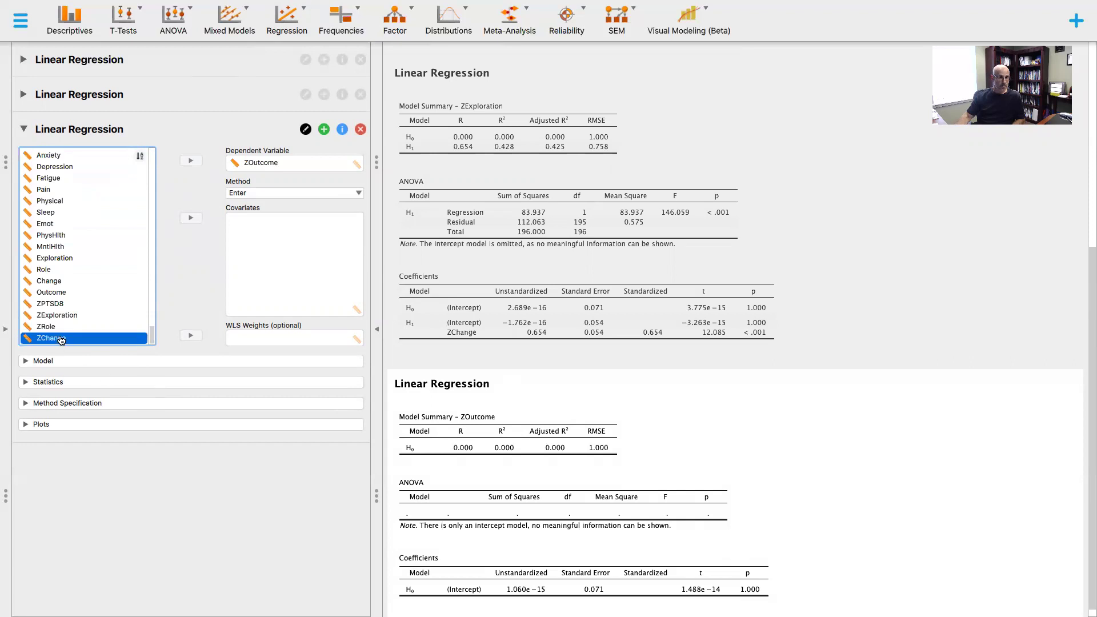
{"action": "left_click", "coordinate": [191, 218]}
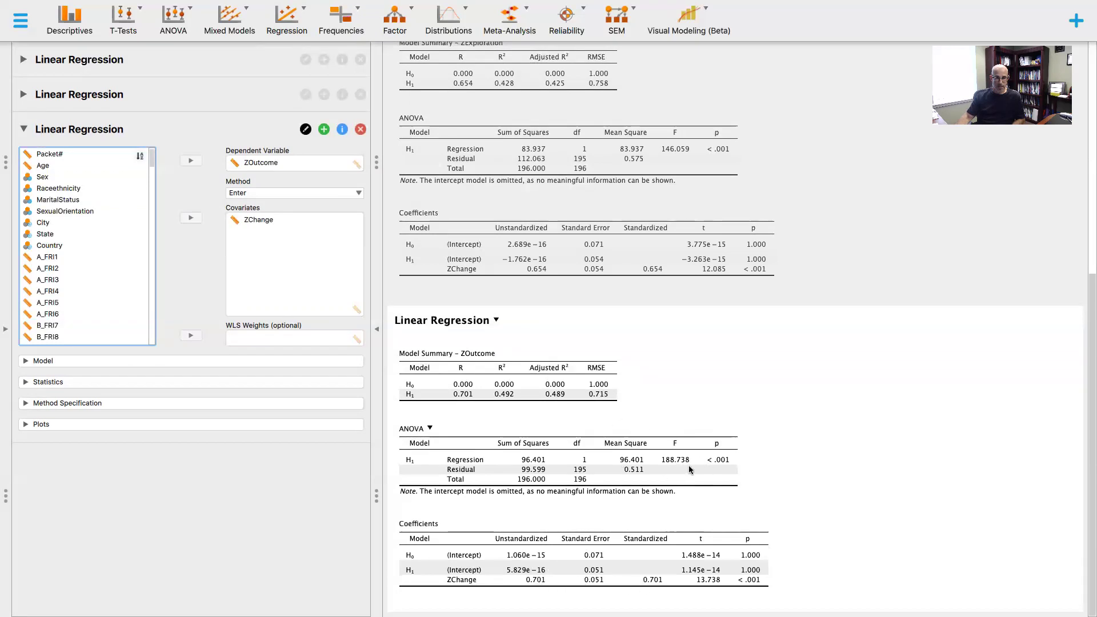
- Review the model summary, ANOVA and coefficient tables of all three regressions in the results
{"action": "scroll", "coordinate": [689, 469], "scroll_direction": "up", "scroll_amount": 2}
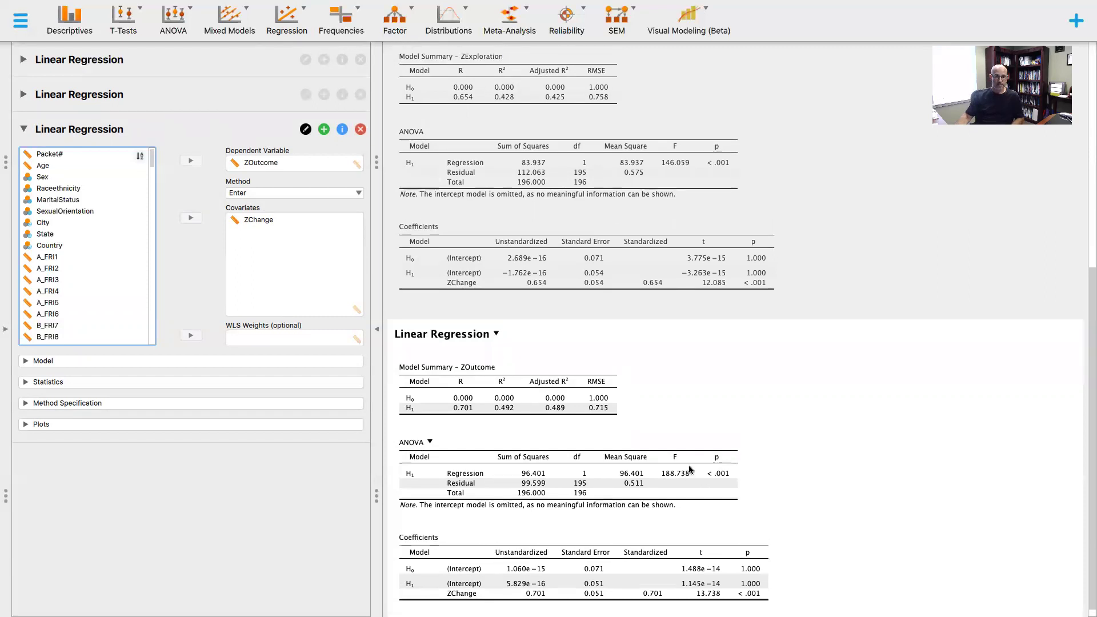
{"action": "scroll", "coordinate": [689, 470], "scroll_direction": "up", "scroll_amount": 2}
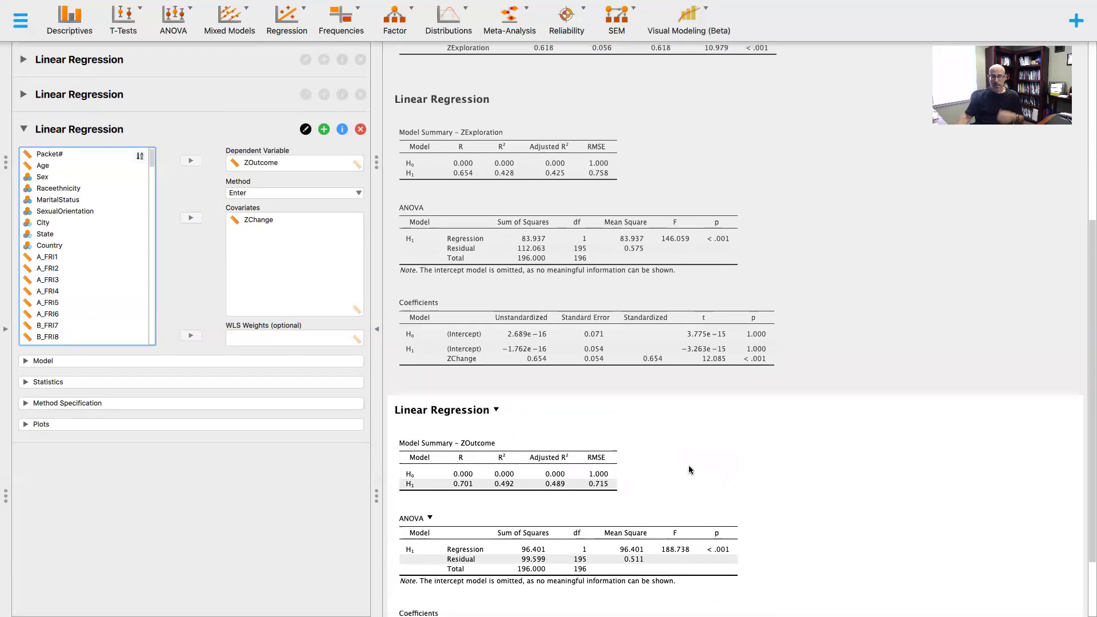
{"action": "scroll", "coordinate": [689, 469], "scroll_direction": "up", "scroll_amount": 12}
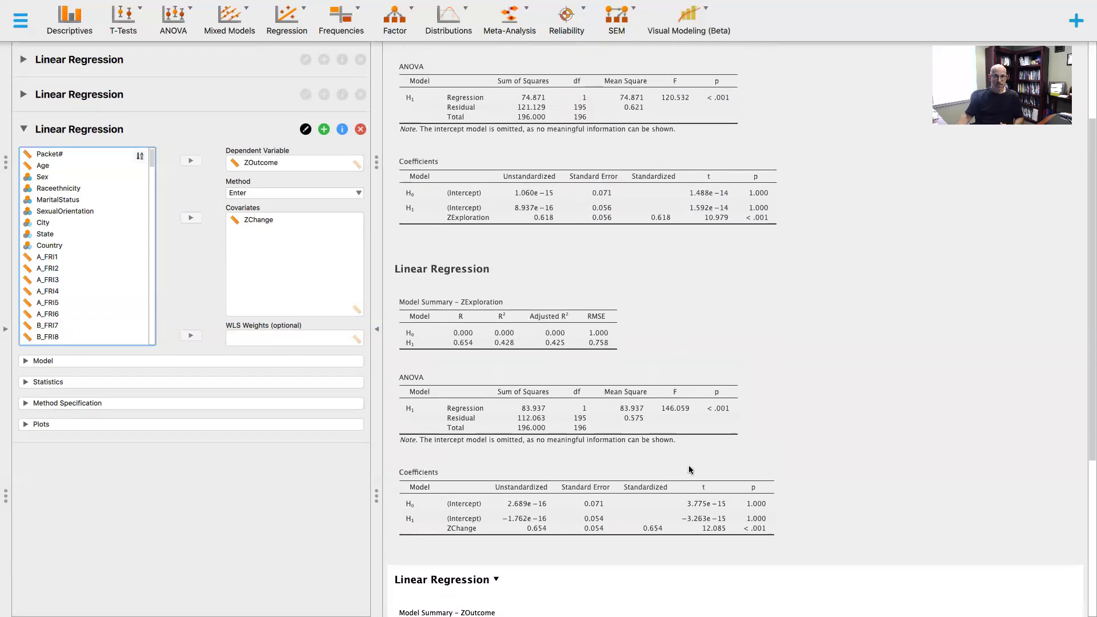
{"action": "scroll", "coordinate": [689, 469], "scroll_direction": "up", "scroll_amount": 2}
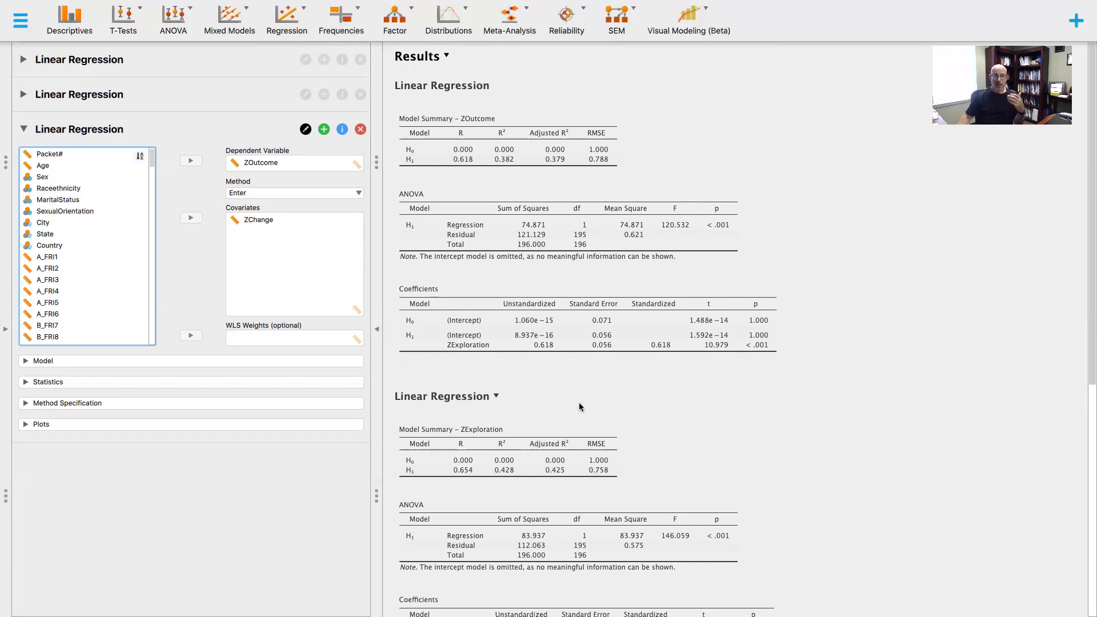
{"action": "scroll", "coordinate": [579, 405], "scroll_direction": "down", "scroll_amount": 2}
{"action": "scroll", "coordinate": [579, 406], "scroll_direction": "down", "scroll_amount": 5}
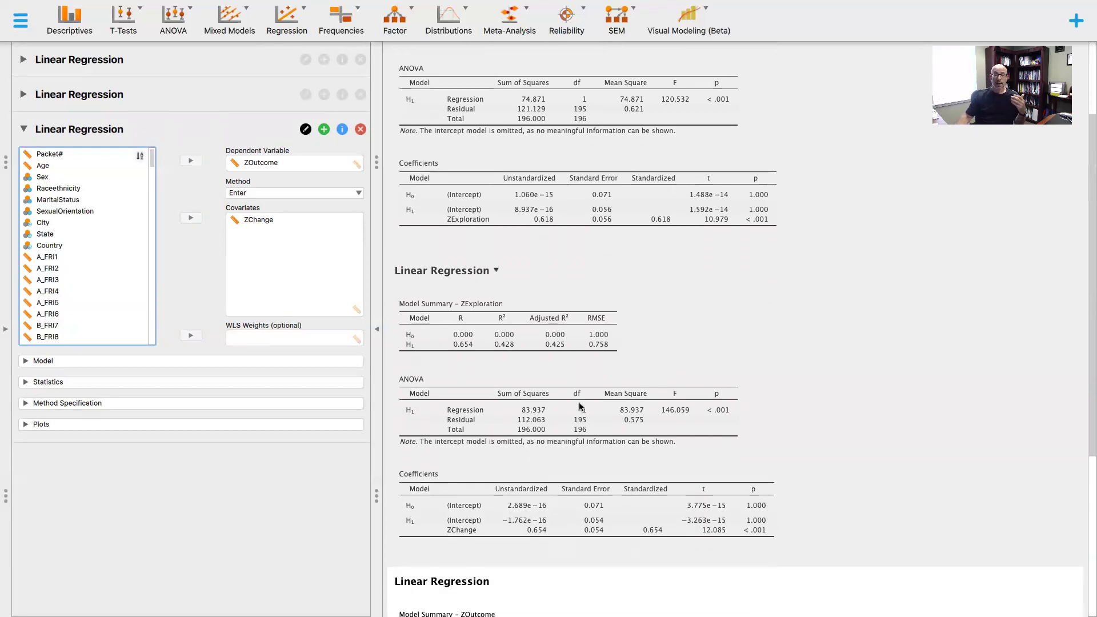
{"action": "scroll", "coordinate": [579, 406], "scroll_direction": "down", "scroll_amount": 2}
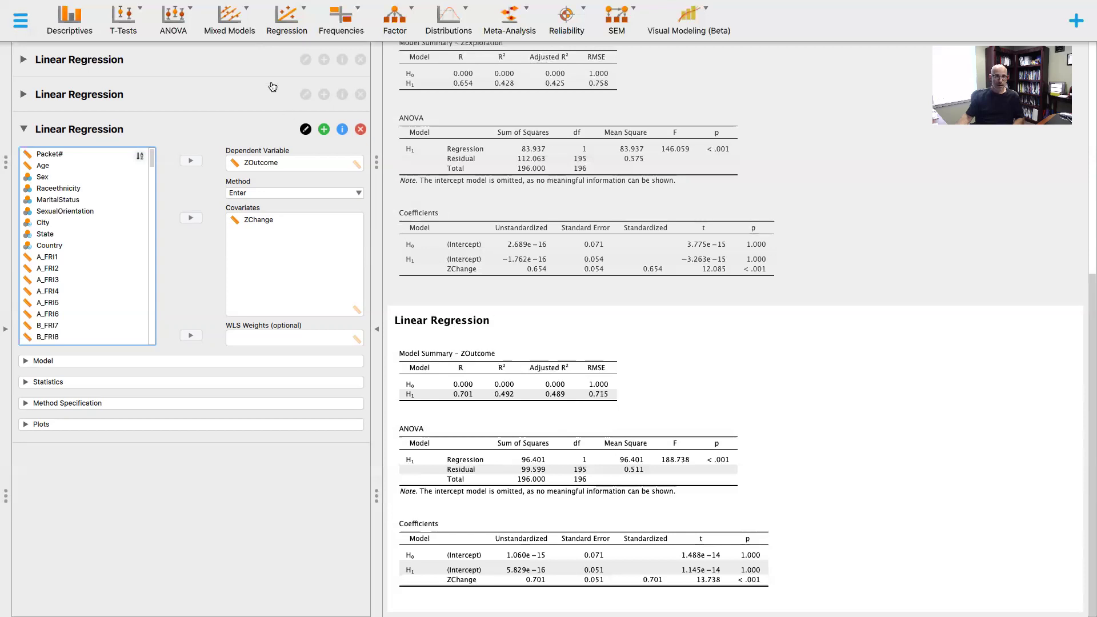
- Add a fourth classical linear regression with ZOutcome as the dependent variable
{"action": "left_click", "coordinate": [284, 19]}
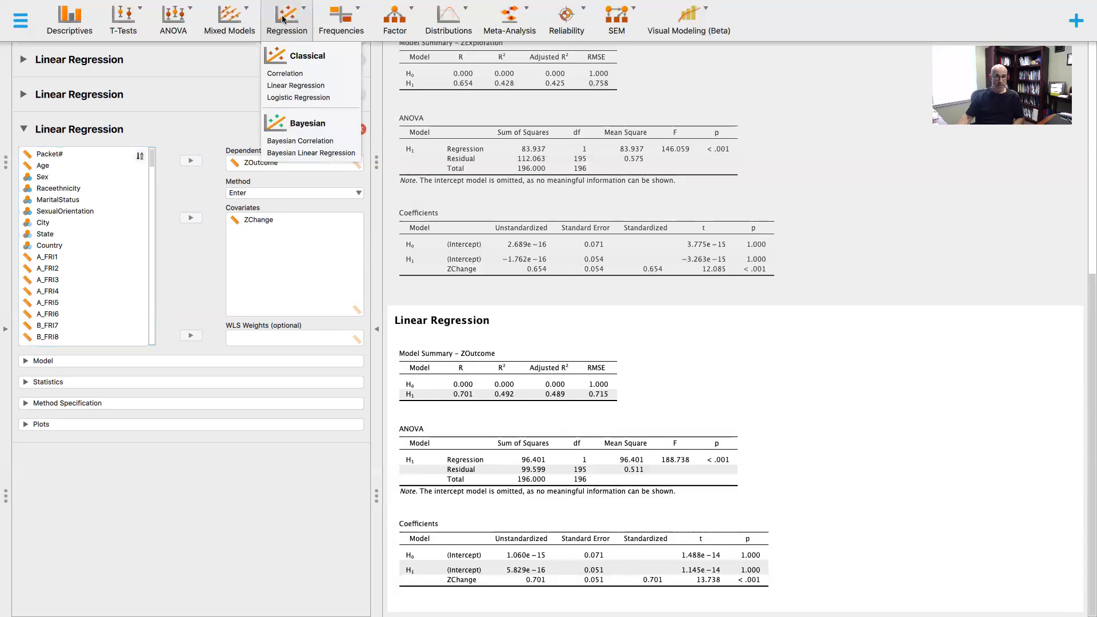
{"action": "left_click", "coordinate": [277, 85]}
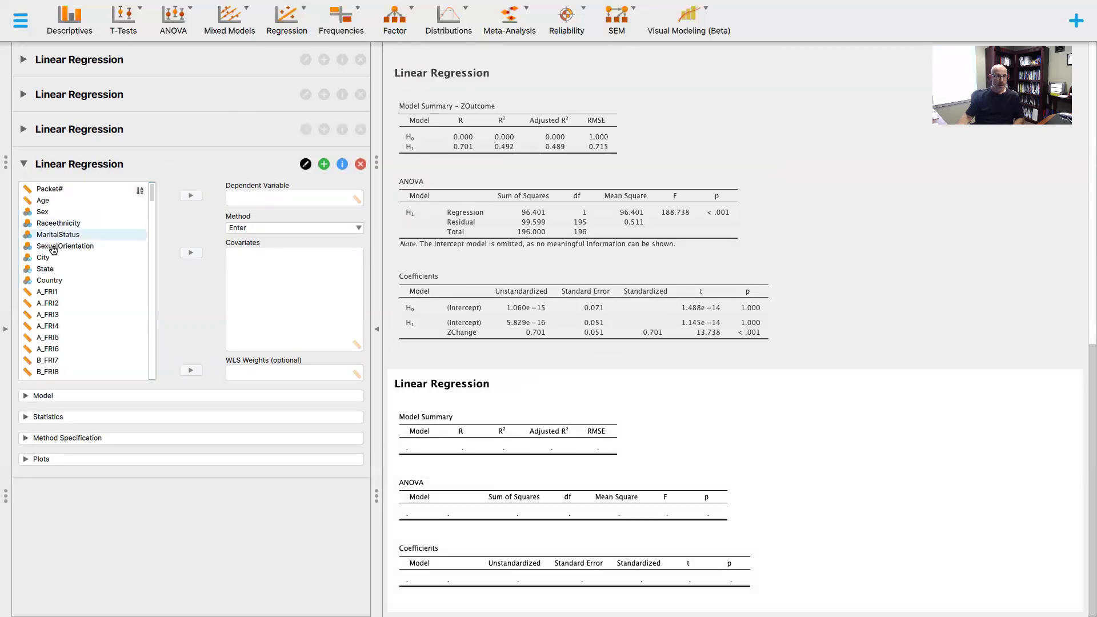
{"action": "scroll", "coordinate": [127, 320], "scroll_direction": "down", "scroll_amount": 10}
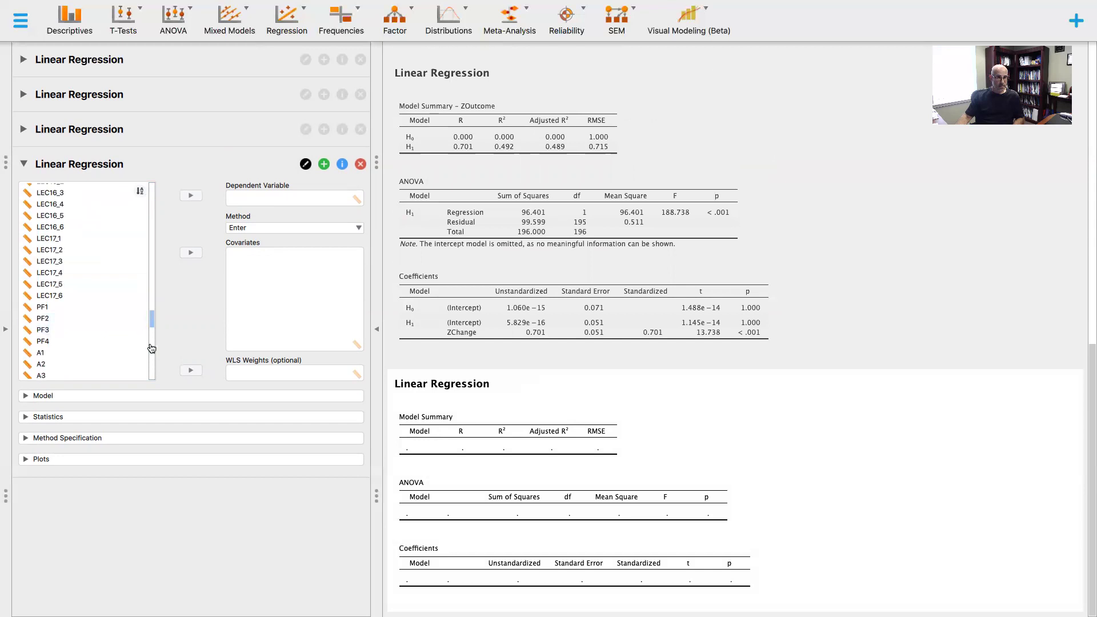
{"action": "scroll", "coordinate": [143, 343], "scroll_direction": "down", "scroll_amount": 5}
{"action": "left_click", "coordinate": [63, 372]}
{"action": "left_click", "coordinate": [191, 195]}
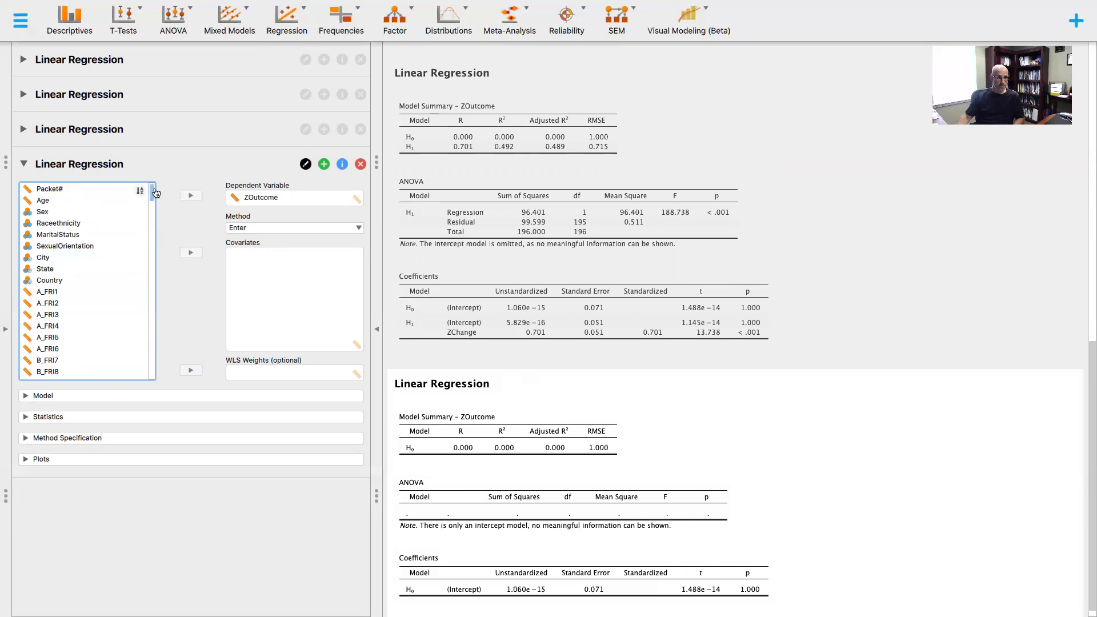
- Assign ZExploration and ZChange as covariates of the fourth regression, predicting ZOutcome
{"action": "scroll", "coordinate": [142, 320], "scroll_direction": "down", "scroll_amount": 15}
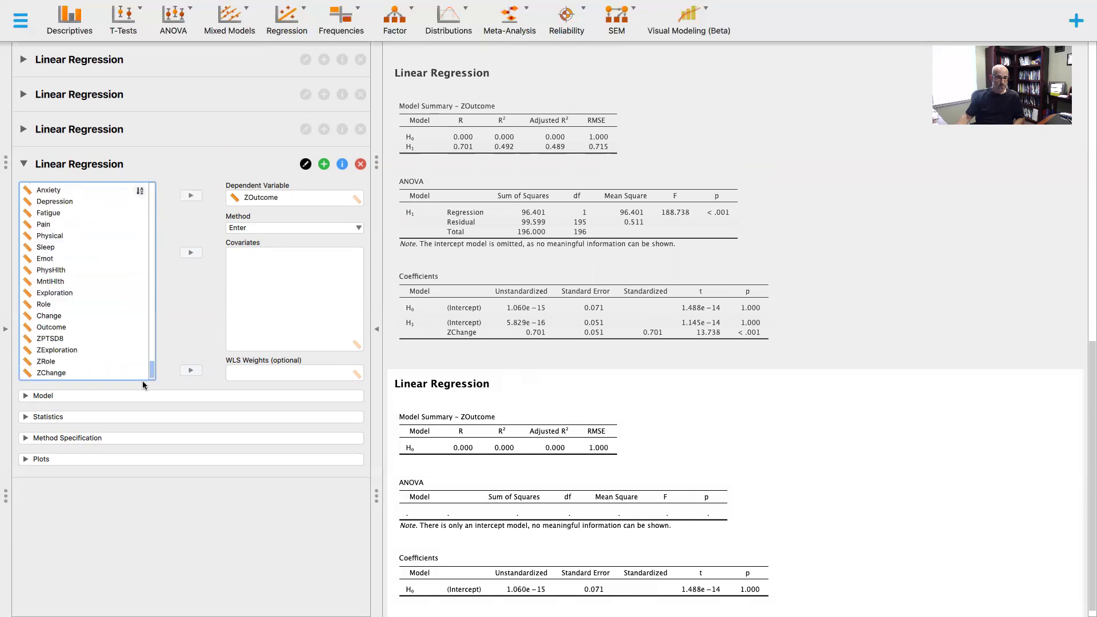
{"action": "left_click", "coordinate": [63, 350]}
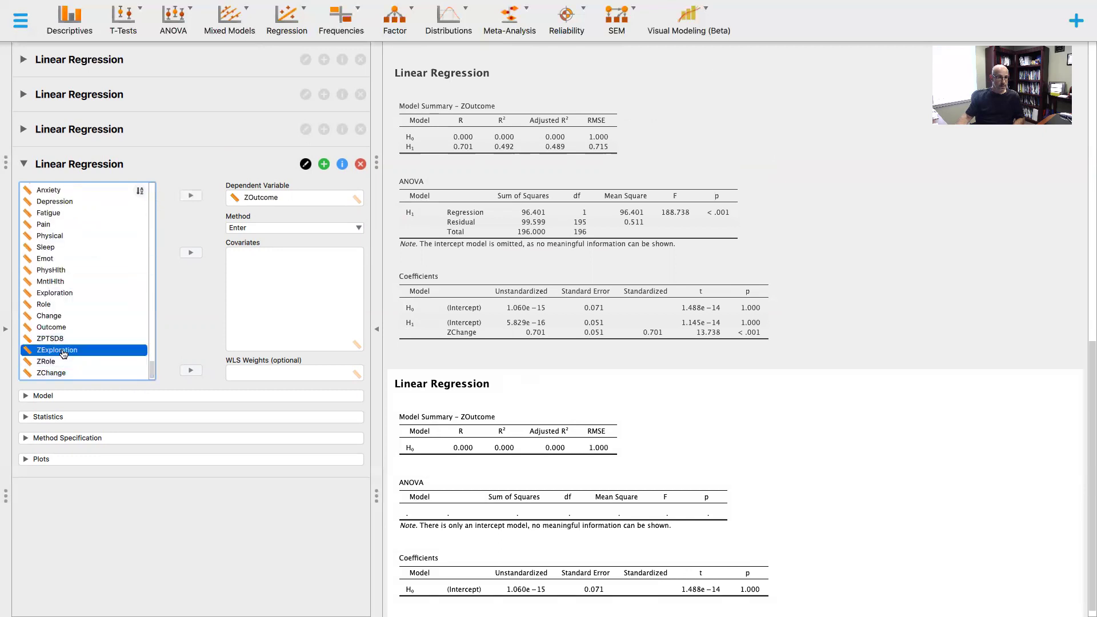
{"action": "left_click", "coordinate": [191, 252]}
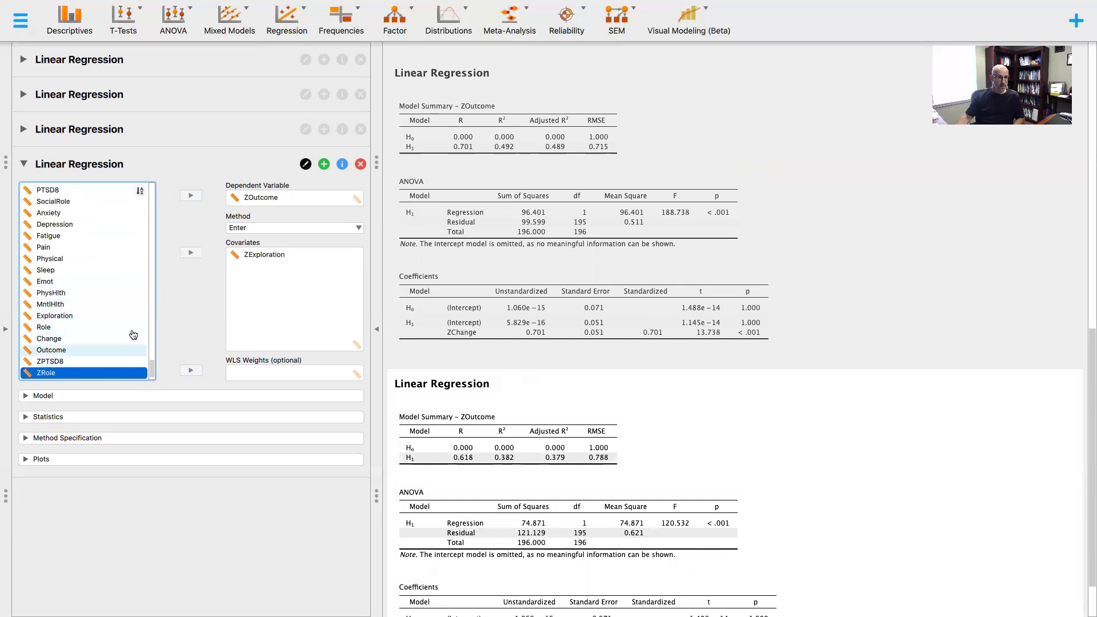
{"action": "scroll", "coordinate": [150, 367], "scroll_direction": "down", "scroll_amount": 1}
{"action": "left_click", "coordinate": [146, 374]}
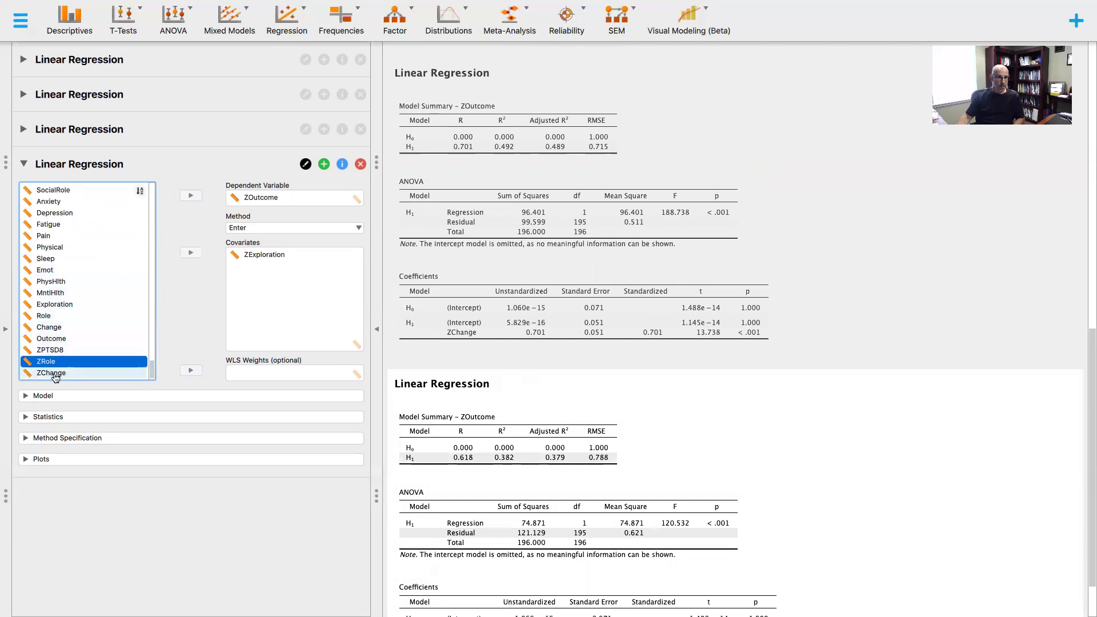
{"action": "left_click", "coordinate": [191, 252]}
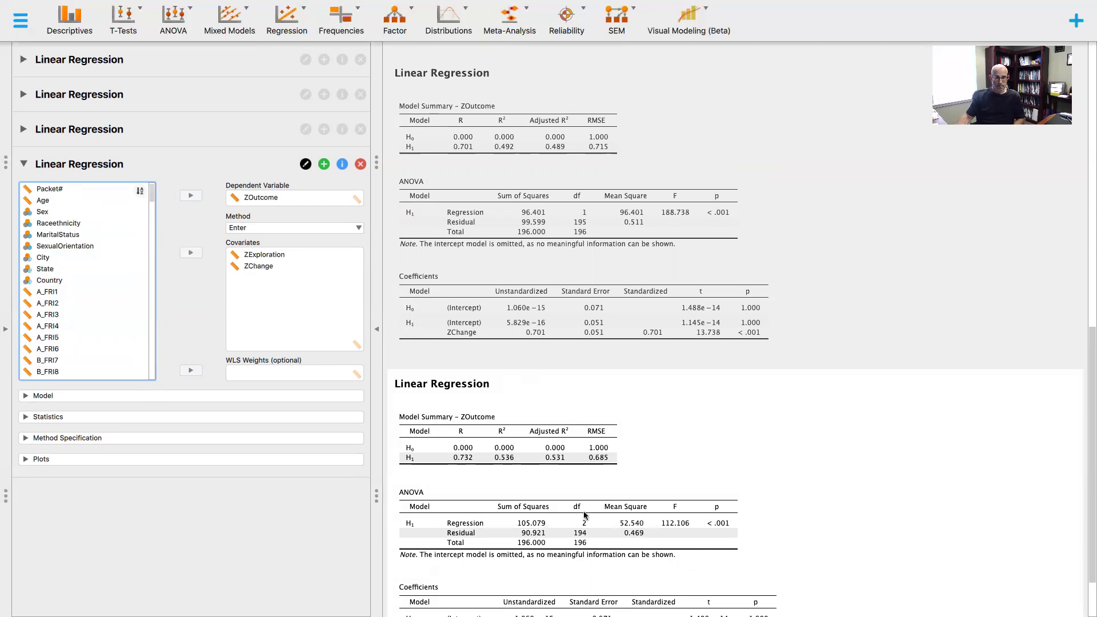
- Compare the standardized coefficients of the fourth regression with those of the earlier regressions in the results
{"action": "scroll", "coordinate": [616, 497], "scroll_direction": "down", "scroll_amount": 3}
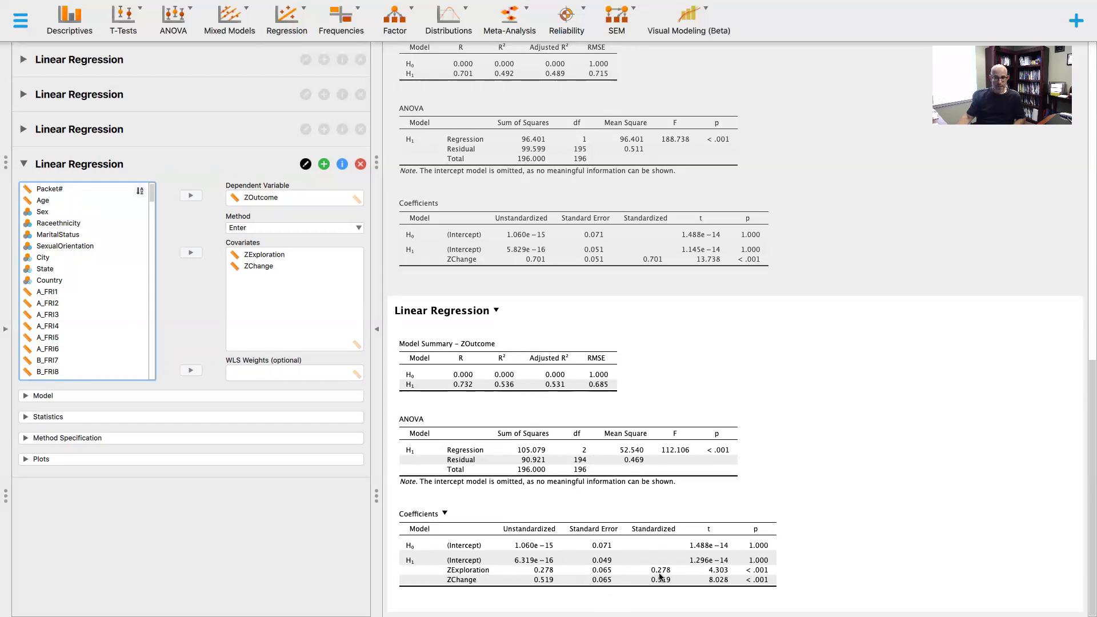
{"action": "scroll", "coordinate": [644, 464], "scroll_direction": "up", "scroll_amount": 5}
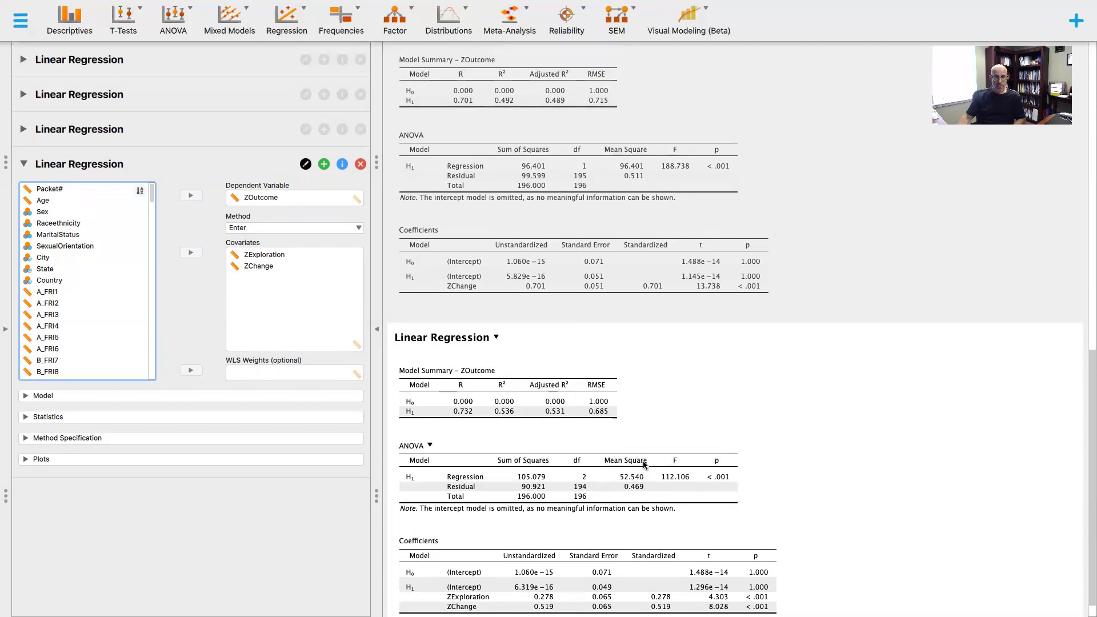
{"action": "scroll", "coordinate": [643, 464], "scroll_direction": "up", "scroll_amount": 8}
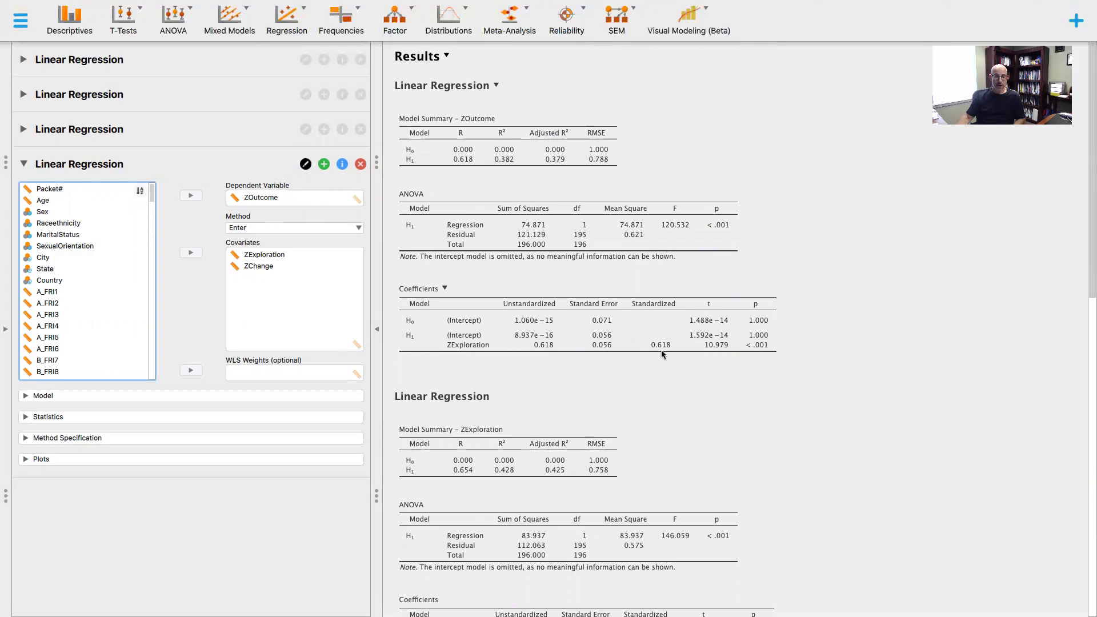
{"action": "scroll", "coordinate": [649, 472], "scroll_direction": "down", "scroll_amount": 10}
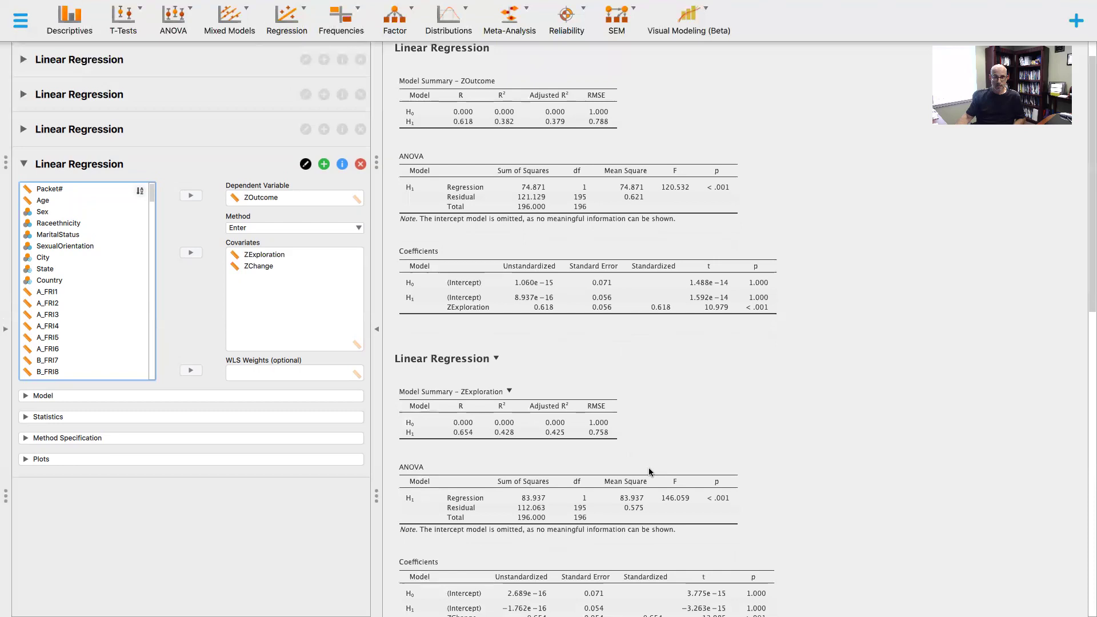
{"action": "scroll", "coordinate": [648, 472], "scroll_direction": "down", "scroll_amount": 5}
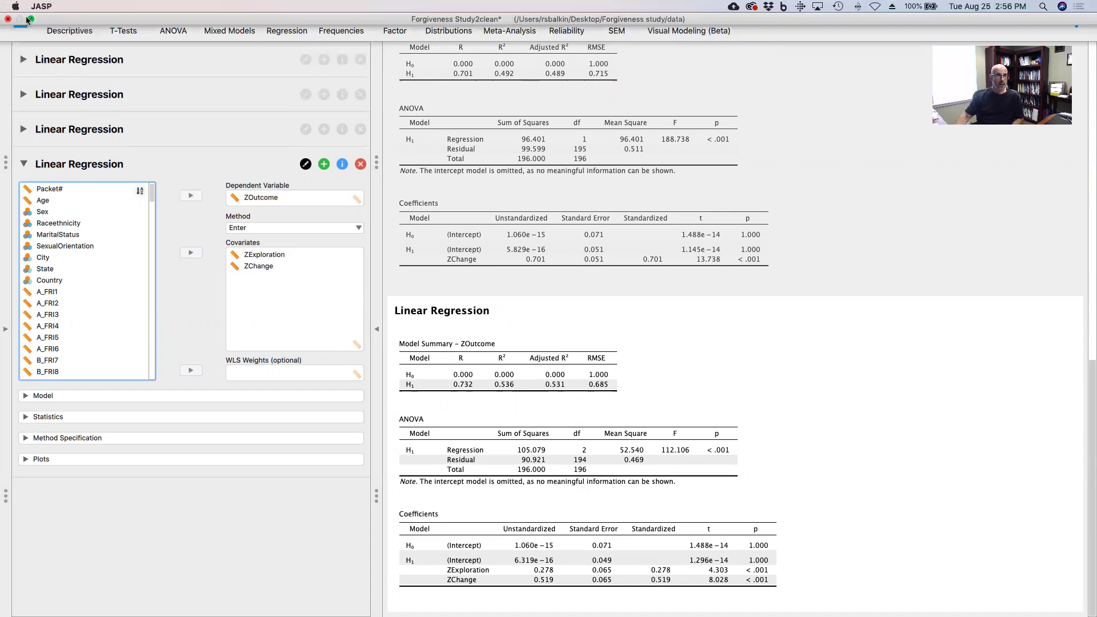
- Take JASP out of full screen, open the Calculator over it and look up ZExploration's standardized coefficients in the first and fourth regressions
{"action": "left_click", "coordinate": [28, 18]}
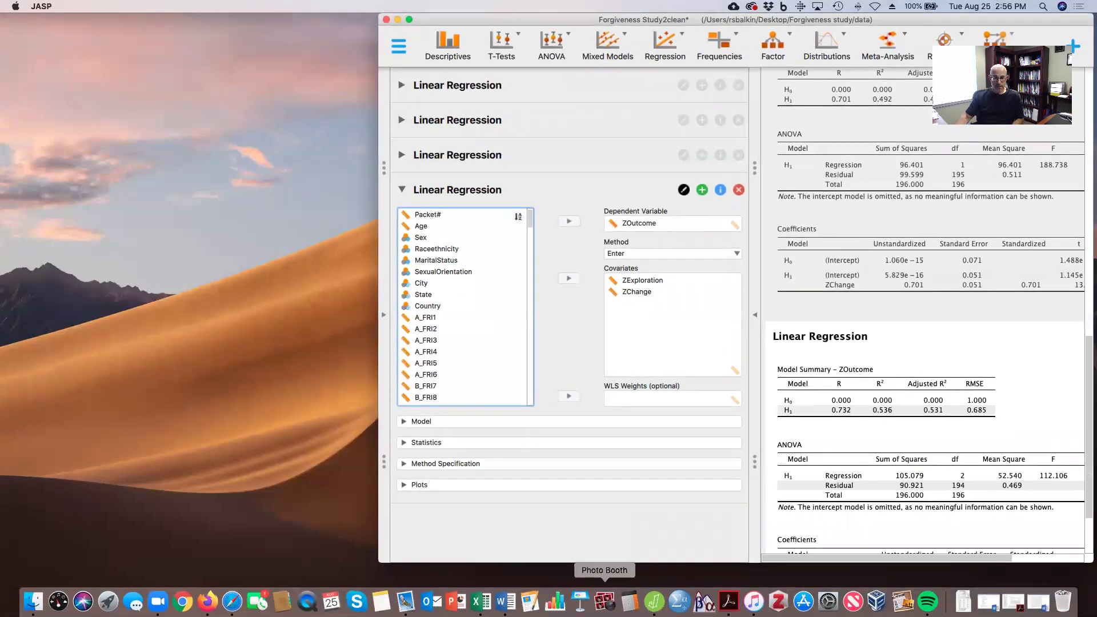
{"action": "left_click", "coordinate": [629, 601]}
{"action": "left_click_drag", "start_coordinate": [781, 36], "coordinate": [574, 100]}
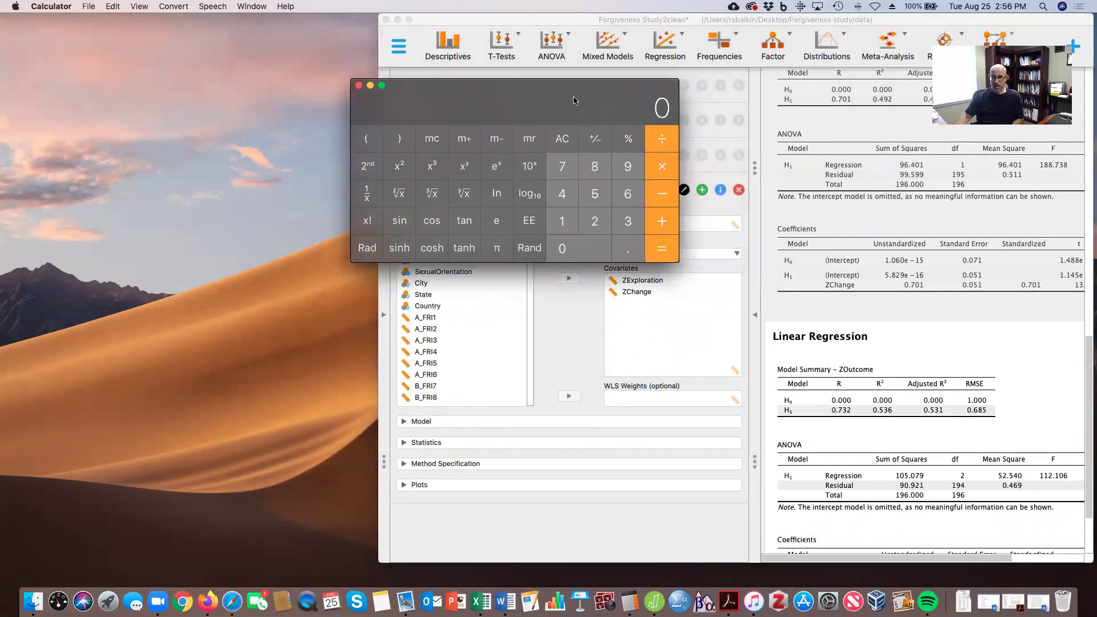
{"action": "scroll", "coordinate": [1006, 269], "scroll_direction": "down", "scroll_amount": 10}
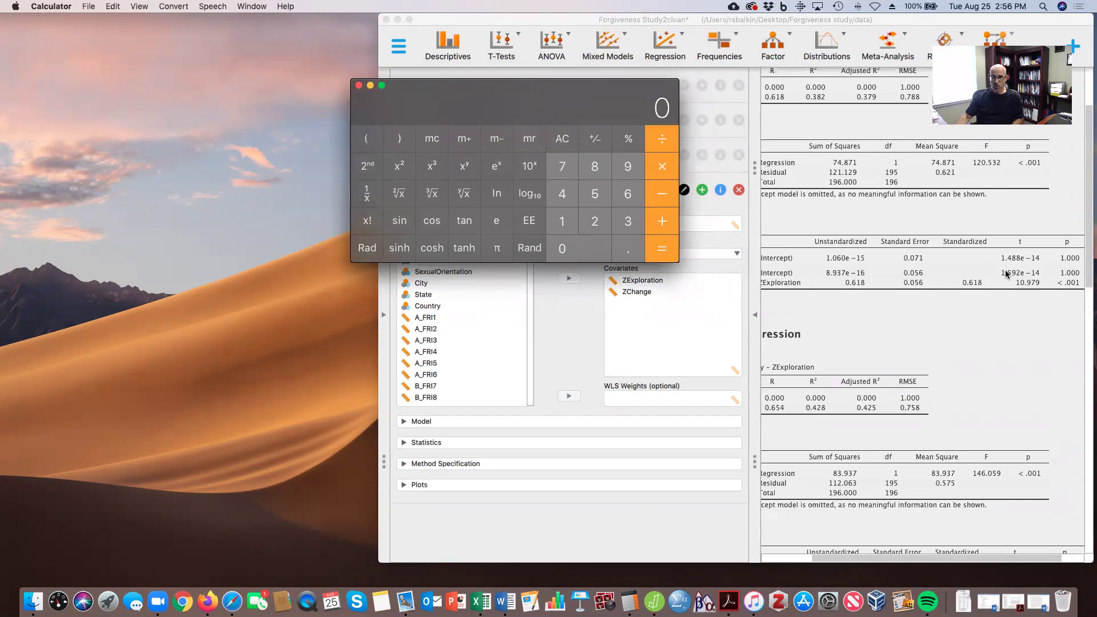
{"action": "scroll", "coordinate": [1005, 273], "scroll_direction": "left", "scroll_amount": 5}
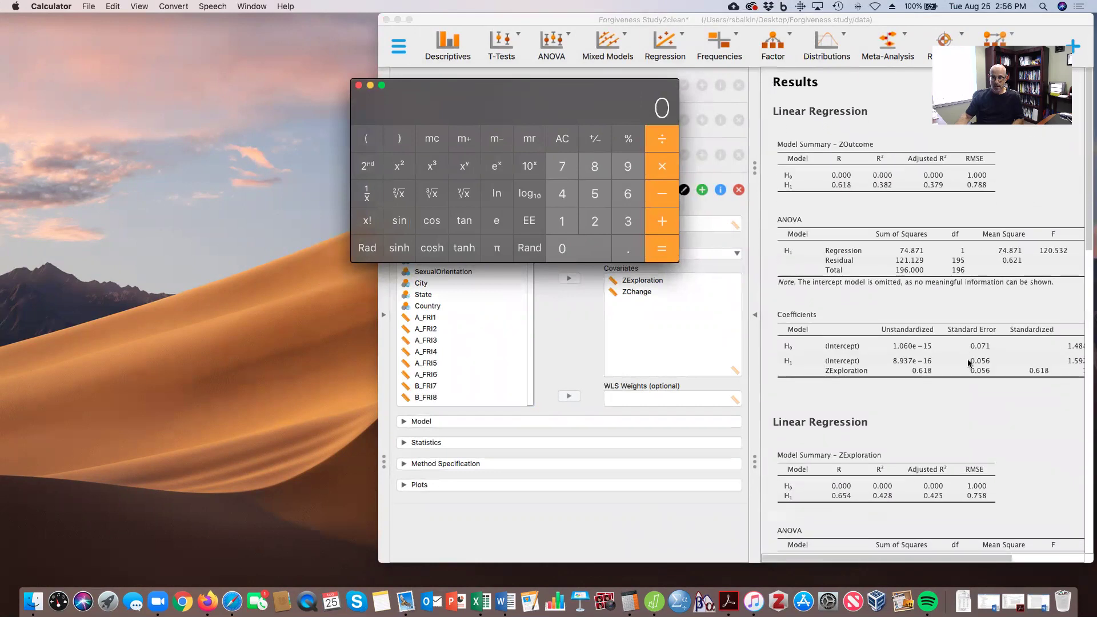
{"action": "scroll", "coordinate": [1036, 377], "scroll_direction": "down", "scroll_amount": 10}
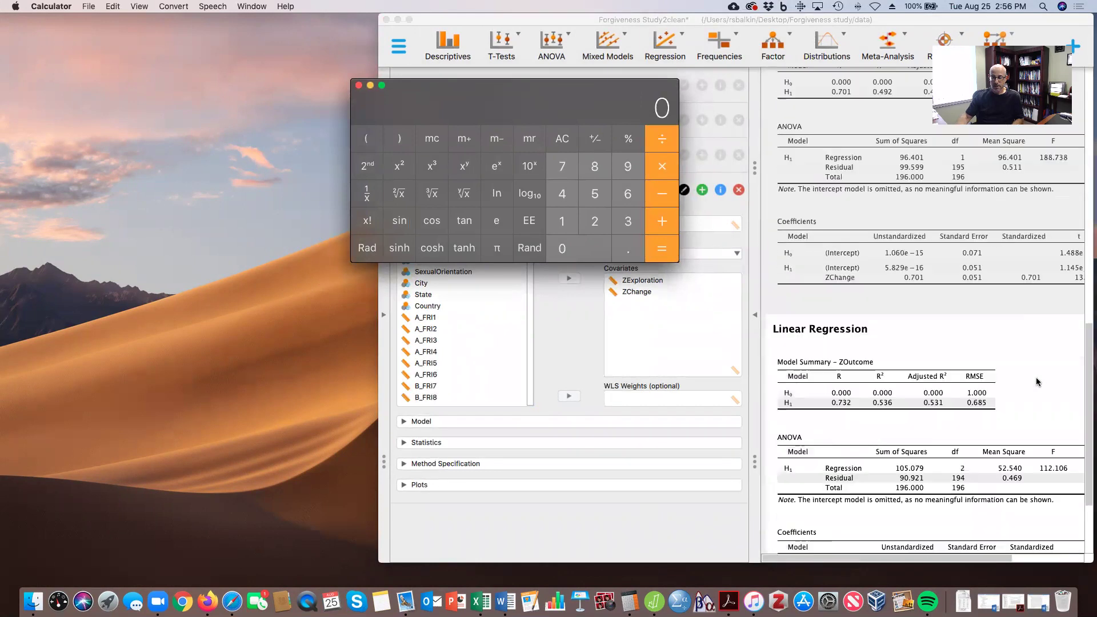
{"action": "left_click", "coordinate": [630, 249]}
{"action": "left_click", "coordinate": [624, 193]}
{"action": "left_click", "coordinate": [564, 222]}
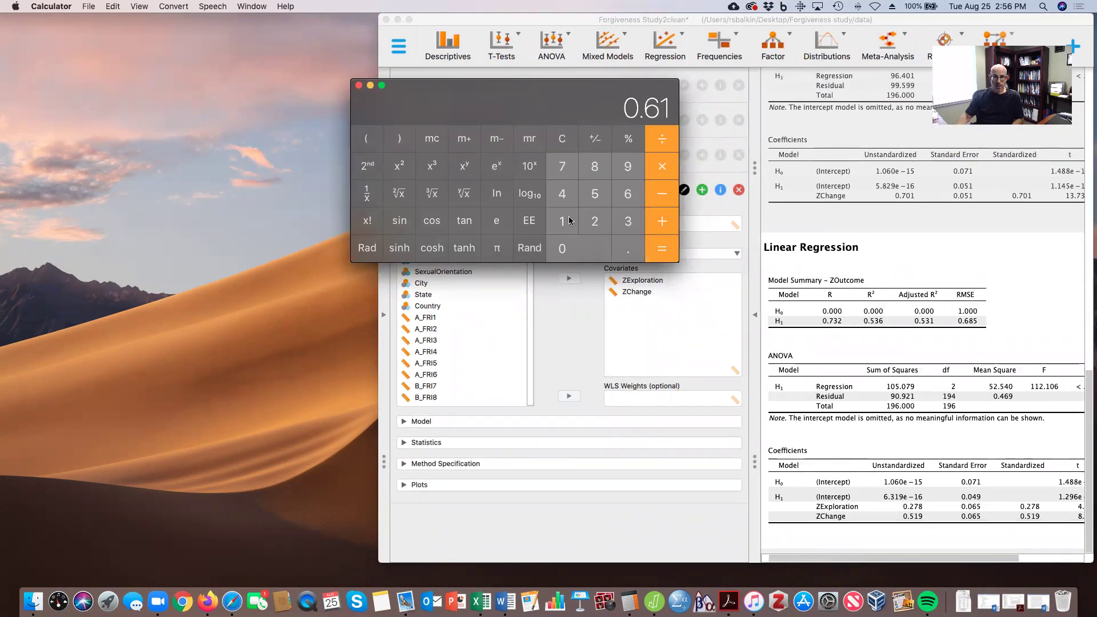
{"action": "left_click", "coordinate": [594, 166]}
{"action": "left_click", "coordinate": [666, 197]}
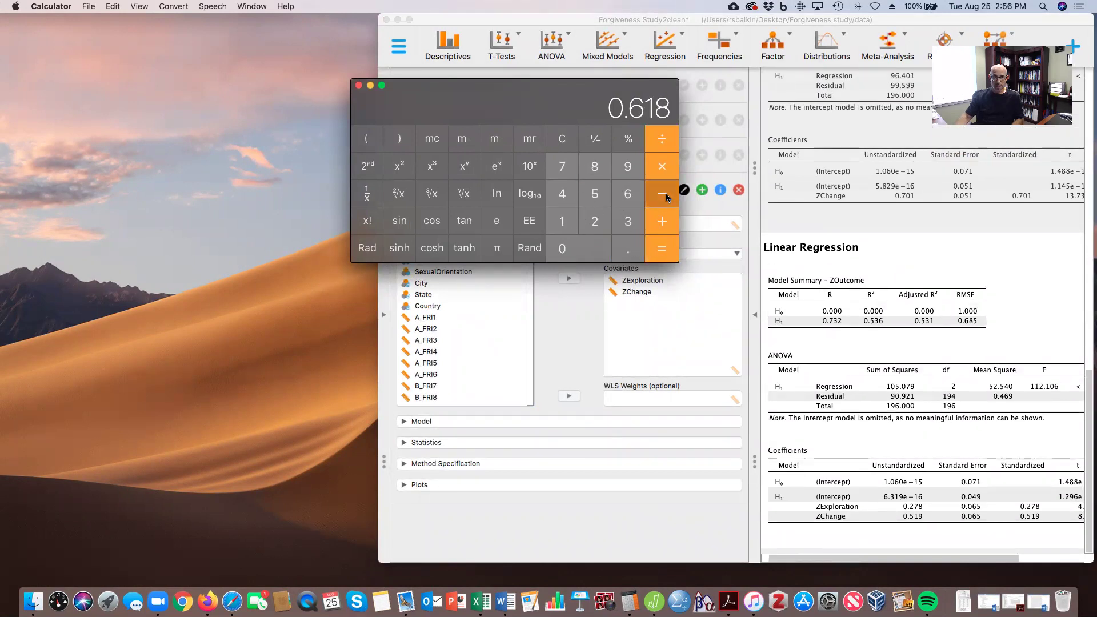
{"action": "left_click", "coordinate": [626, 251]}
{"action": "left_click", "coordinate": [602, 222]}
{"action": "left_click", "coordinate": [567, 221]}
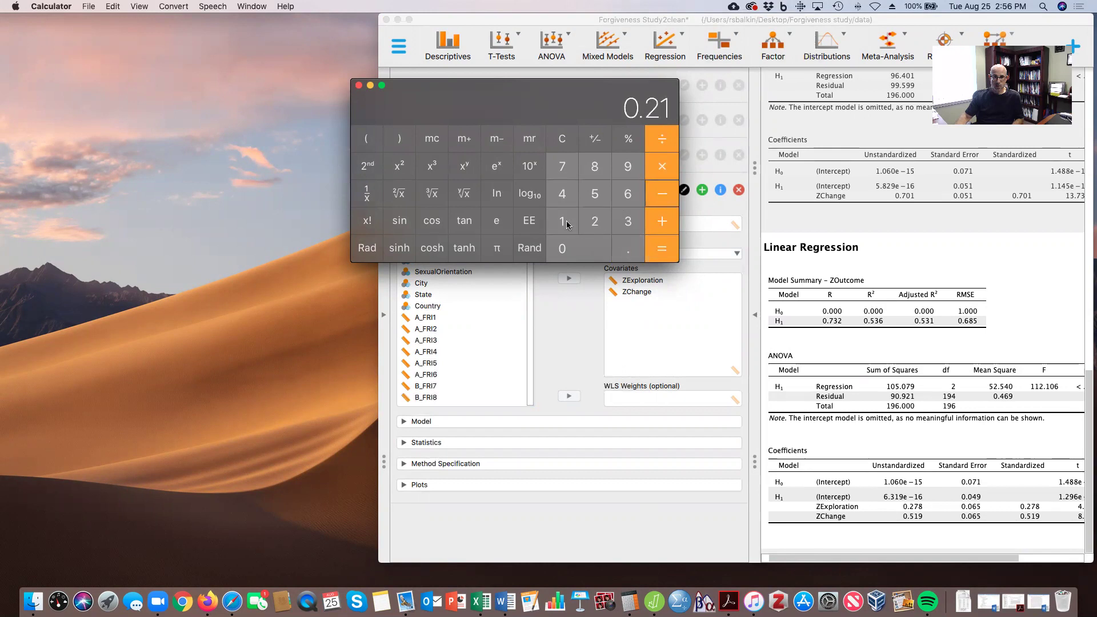
{"action": "left_click", "coordinate": [595, 167]}
{"action": "left_click", "coordinate": [662, 252]}
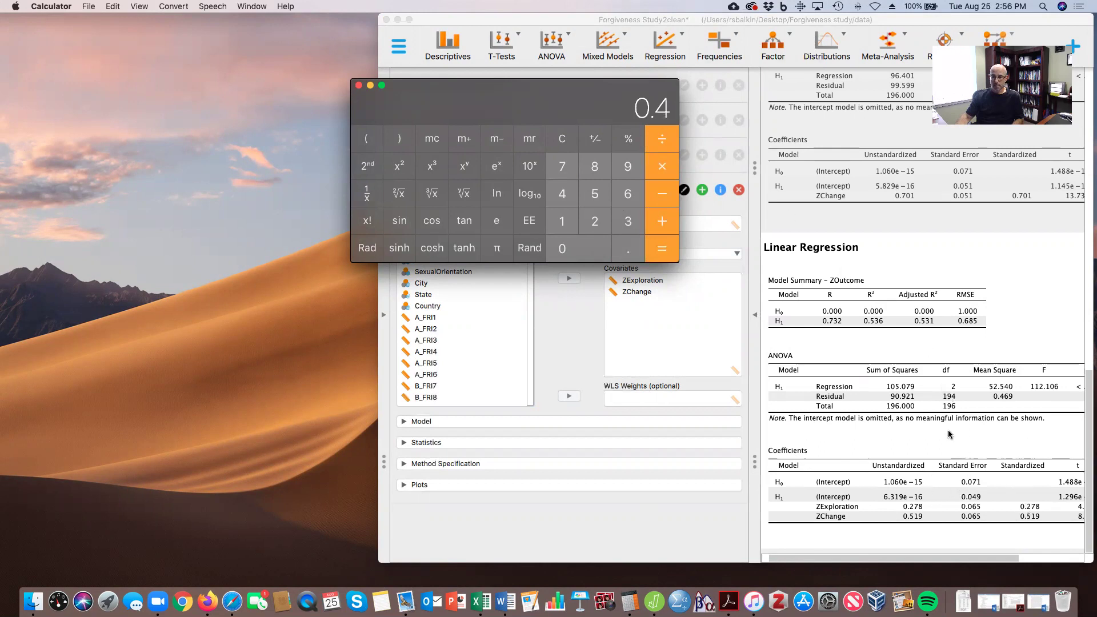
{"action": "scroll", "coordinate": [947, 430], "scroll_direction": "right", "scroll_amount": 3}
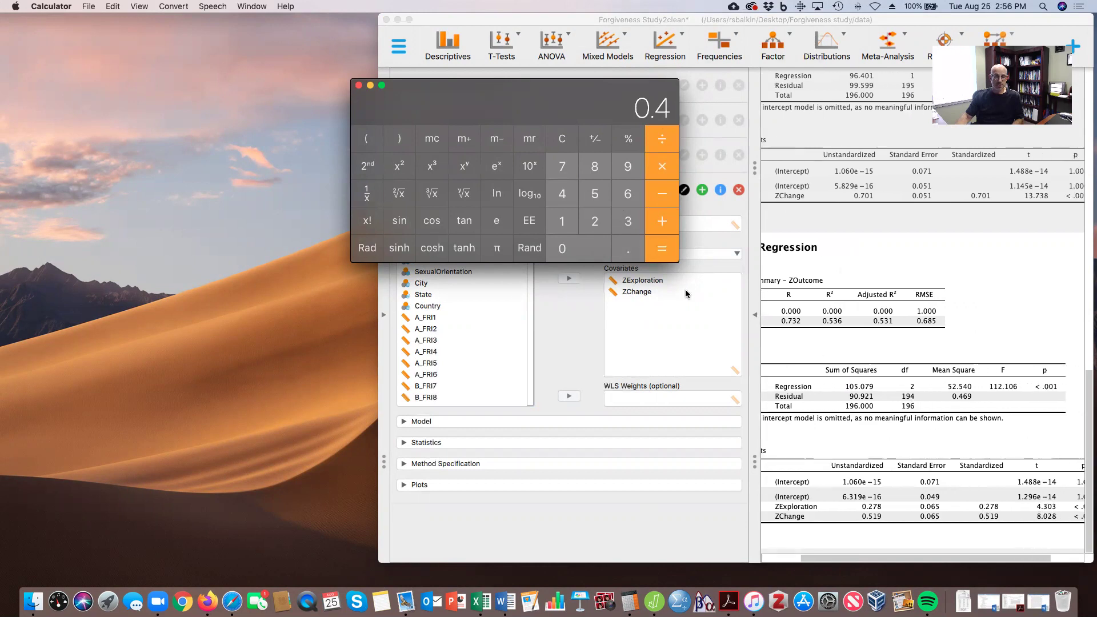
{"action": "left_click", "coordinate": [574, 143]}
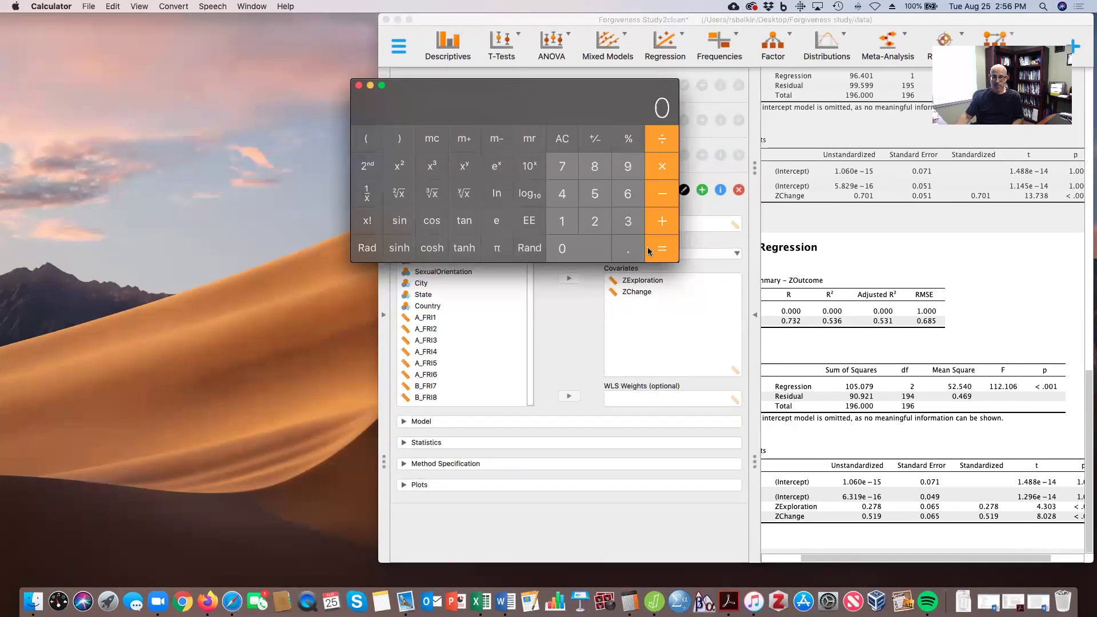
- Calculate the drop in ZExploration's standardized coefficient as 0.618 minus 0.278
{"action": "left_click", "coordinate": [626, 249]}
{"action": "left_click", "coordinate": [629, 200]}
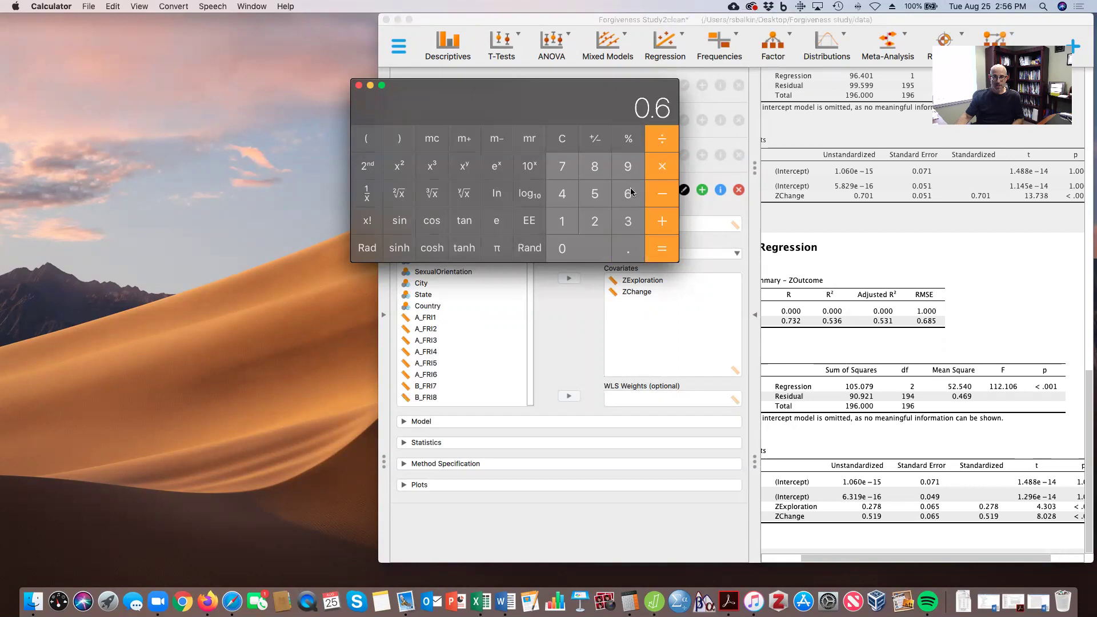
{"action": "left_click", "coordinate": [565, 223]}
{"action": "left_click", "coordinate": [595, 167]}
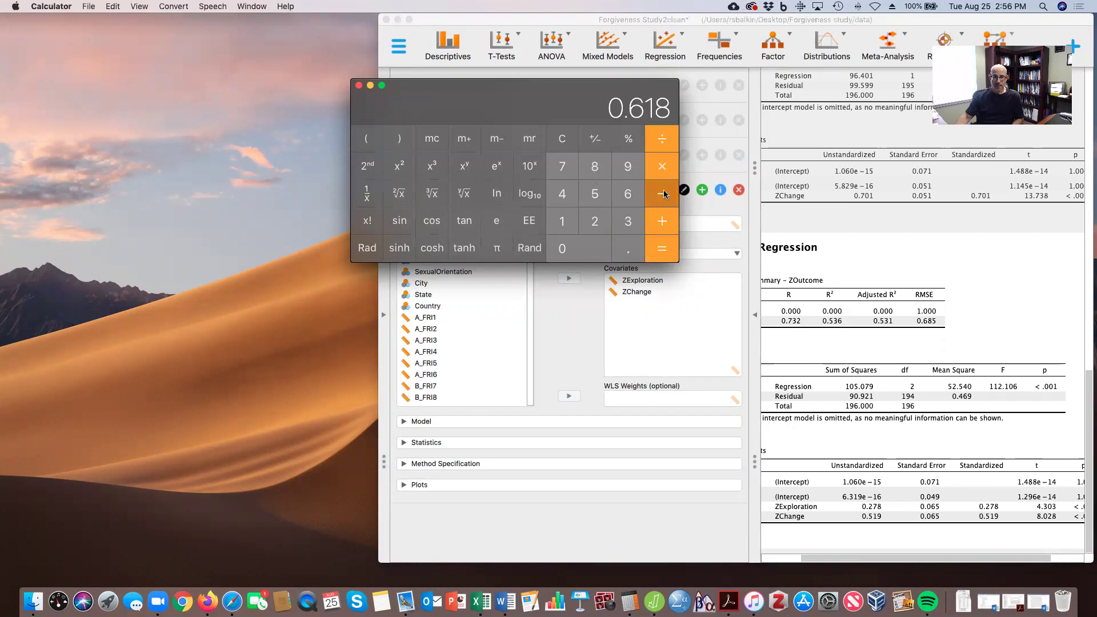
{"action": "left_click", "coordinate": [631, 257]}
{"action": "left_click", "coordinate": [594, 221]}
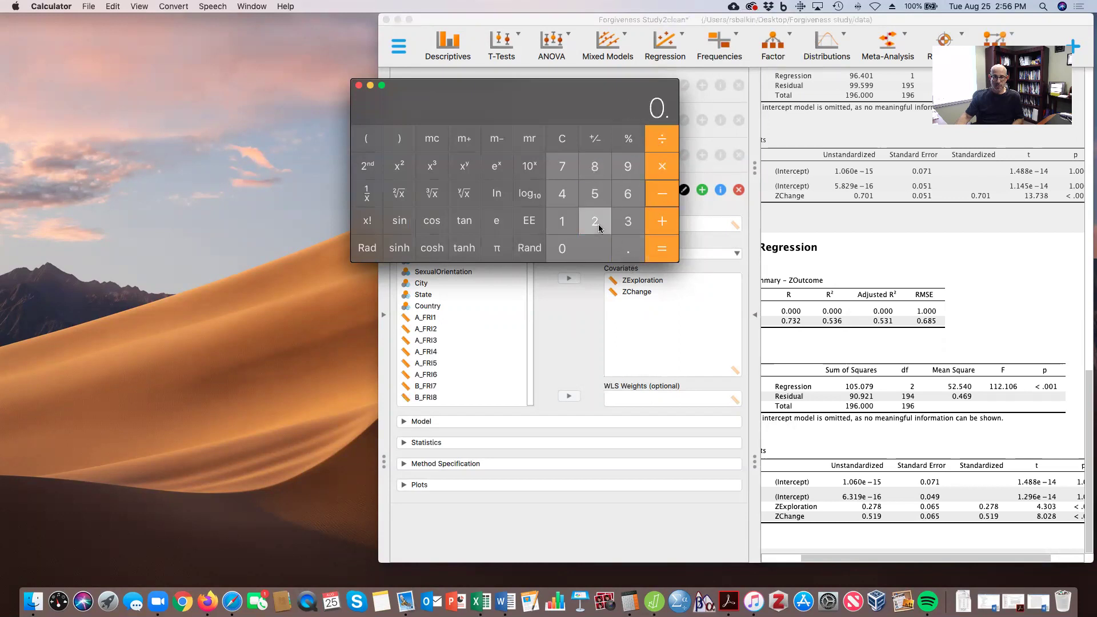
{"action": "left_click", "coordinate": [562, 165]}
{"action": "left_click", "coordinate": [593, 167]}
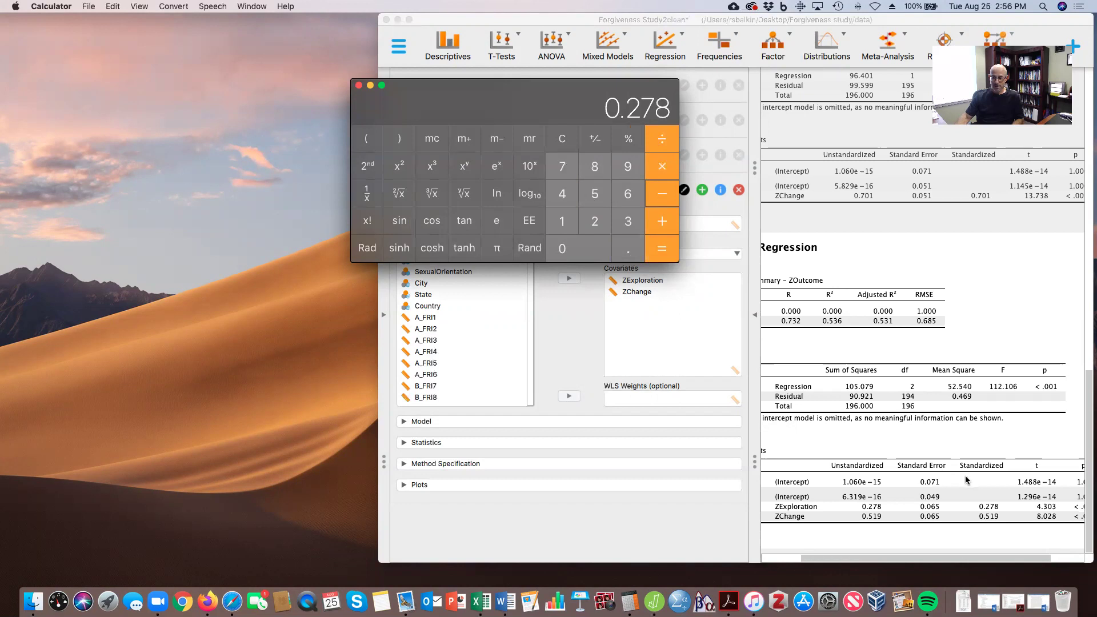
{"action": "left_click", "coordinate": [662, 251]}
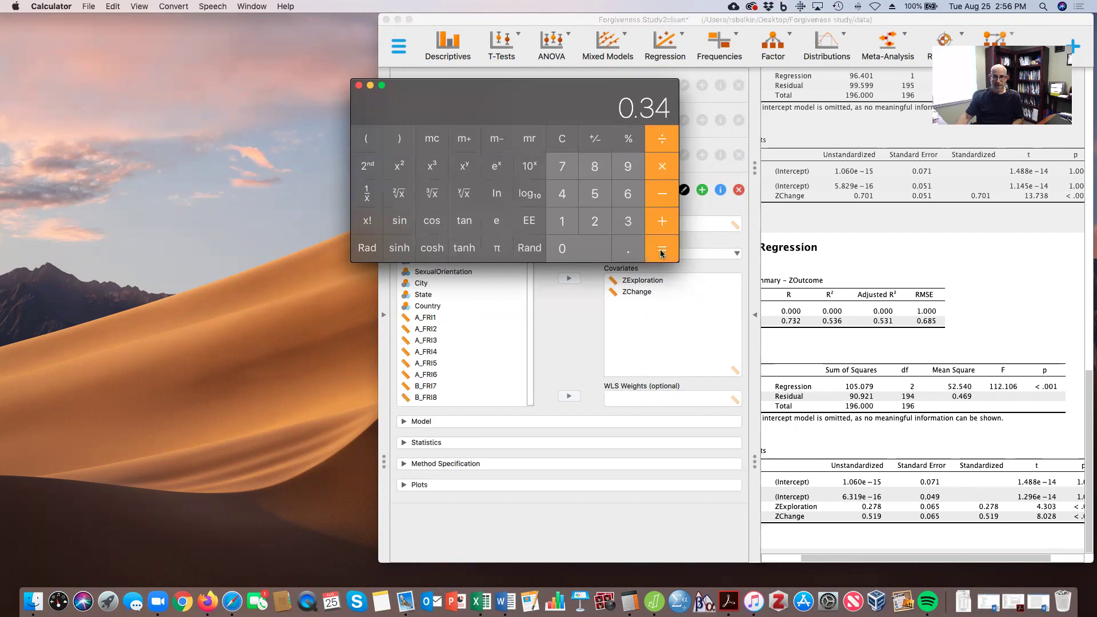
- Recheck the coefficient tables of the second, third and fourth regressions and minimize the Calculator
{"action": "scroll", "coordinate": [840, 291], "scroll_direction": "up", "scroll_amount": 5}
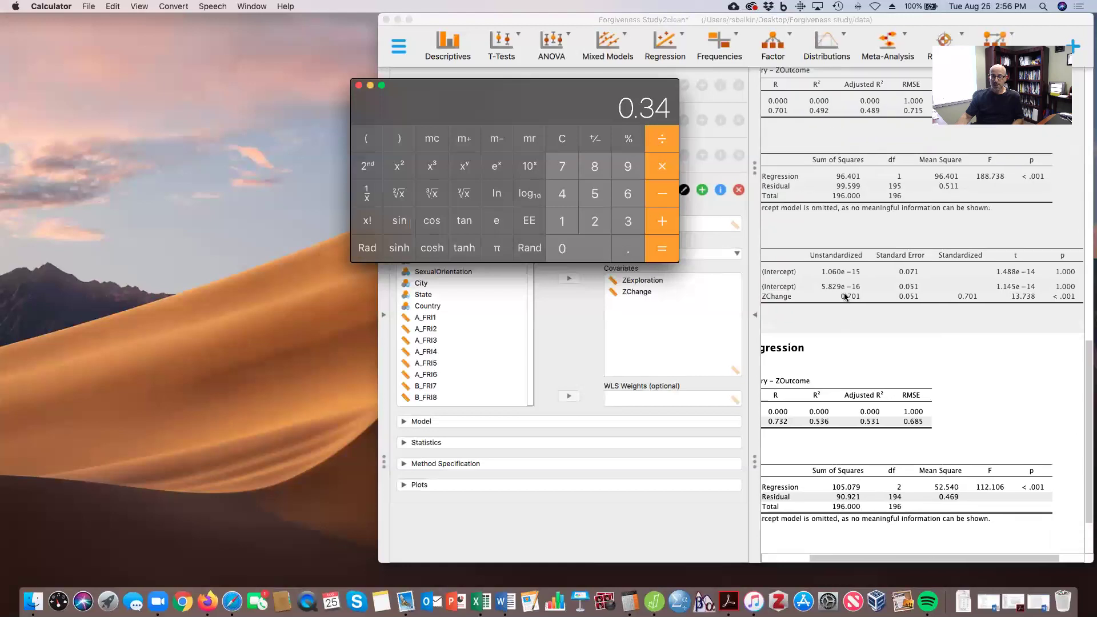
{"action": "scroll", "coordinate": [845, 297], "scroll_direction": "down", "scroll_amount": 5}
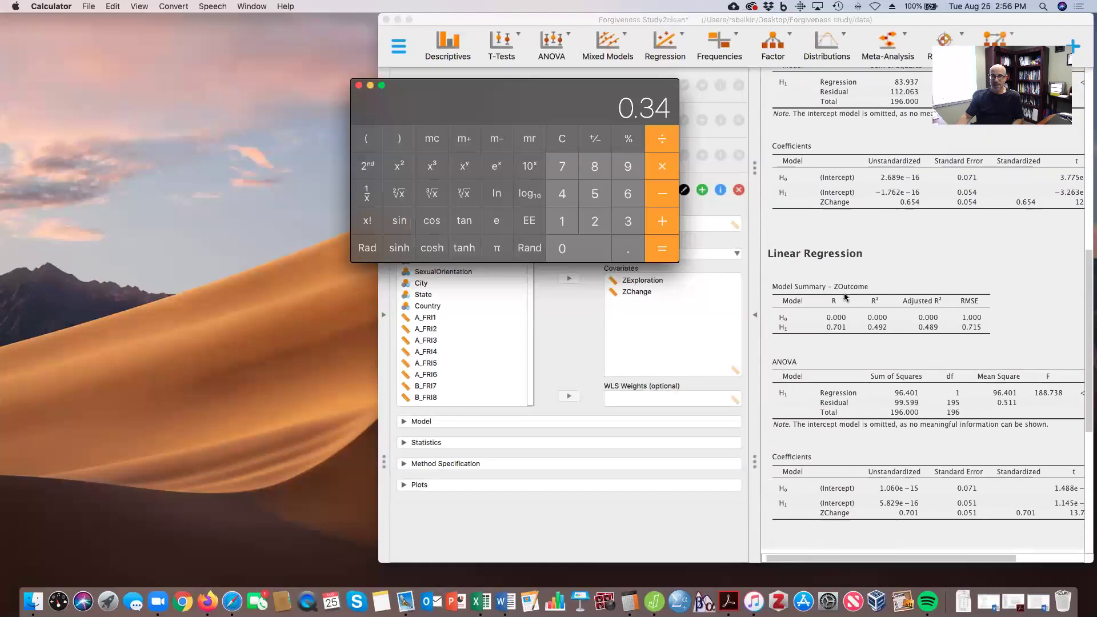
{"action": "scroll", "coordinate": [844, 297], "scroll_direction": "right", "scroll_amount": 1}
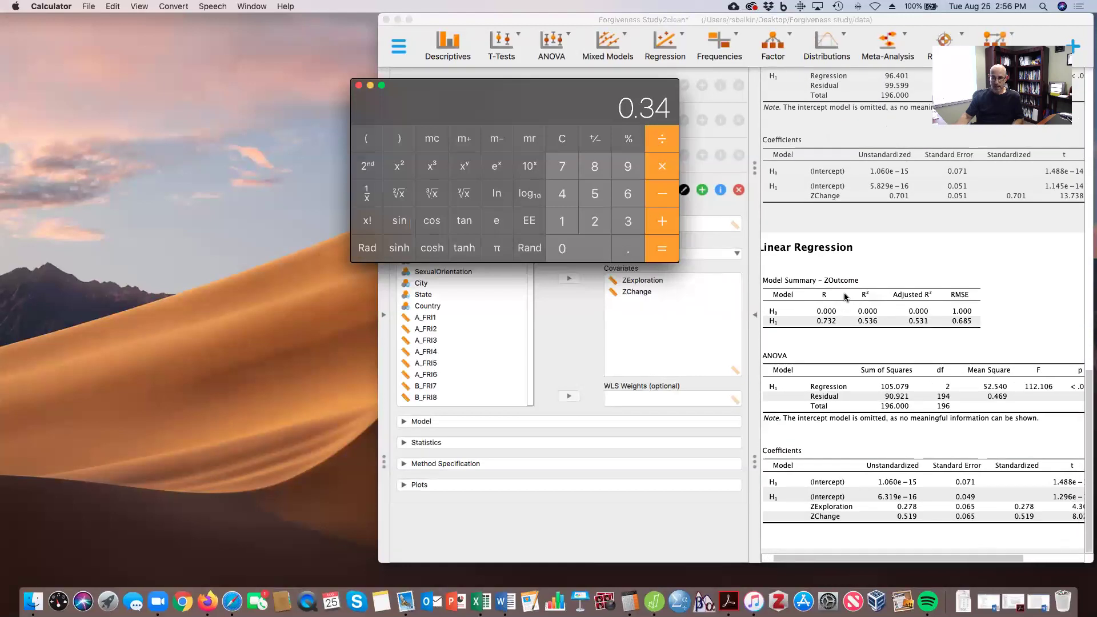
{"action": "left_click", "coordinate": [370, 86]}
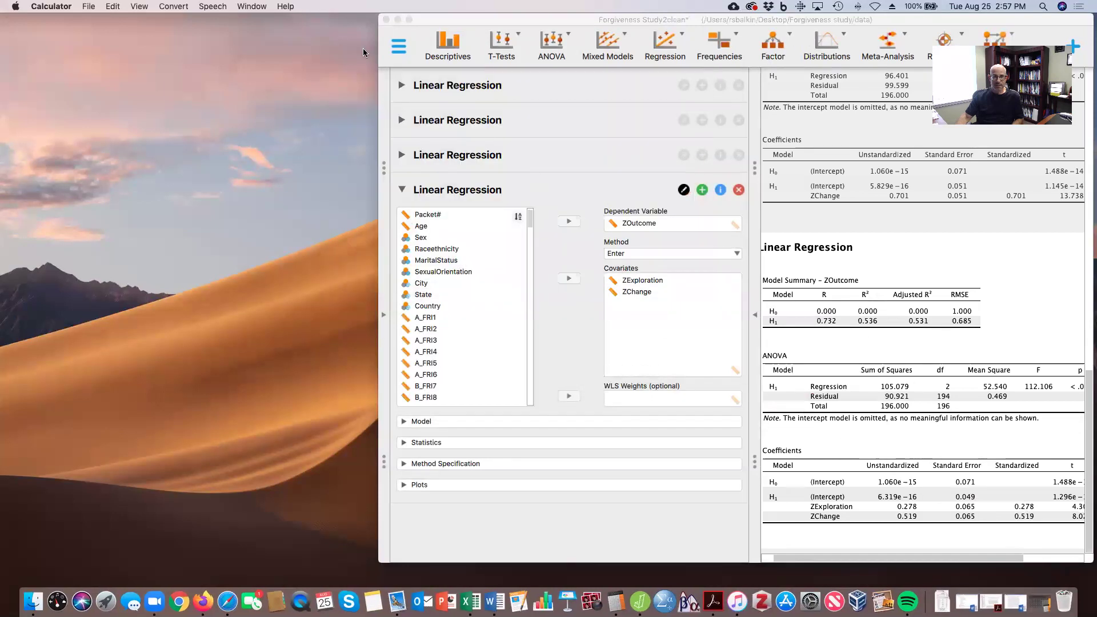
- Reposition and enlarge the JASP window on the desktop so the full width of the result tables fits
{"action": "left_click_drag", "start_coordinate": [844, 22], "coordinate": [727, 81]}
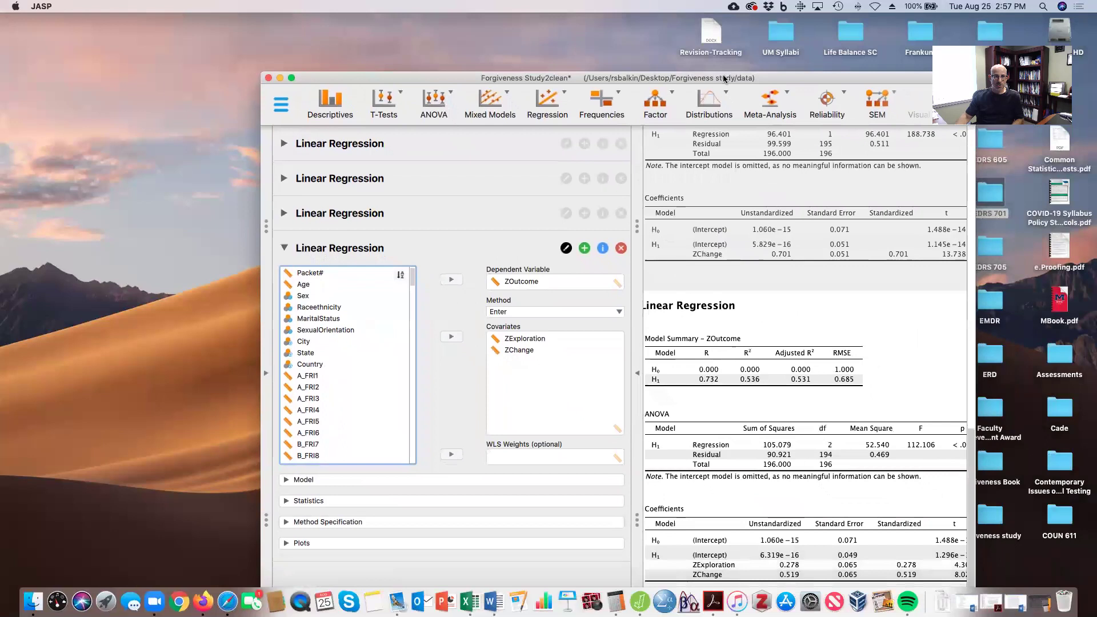
{"action": "left_click", "coordinate": [292, 77]}
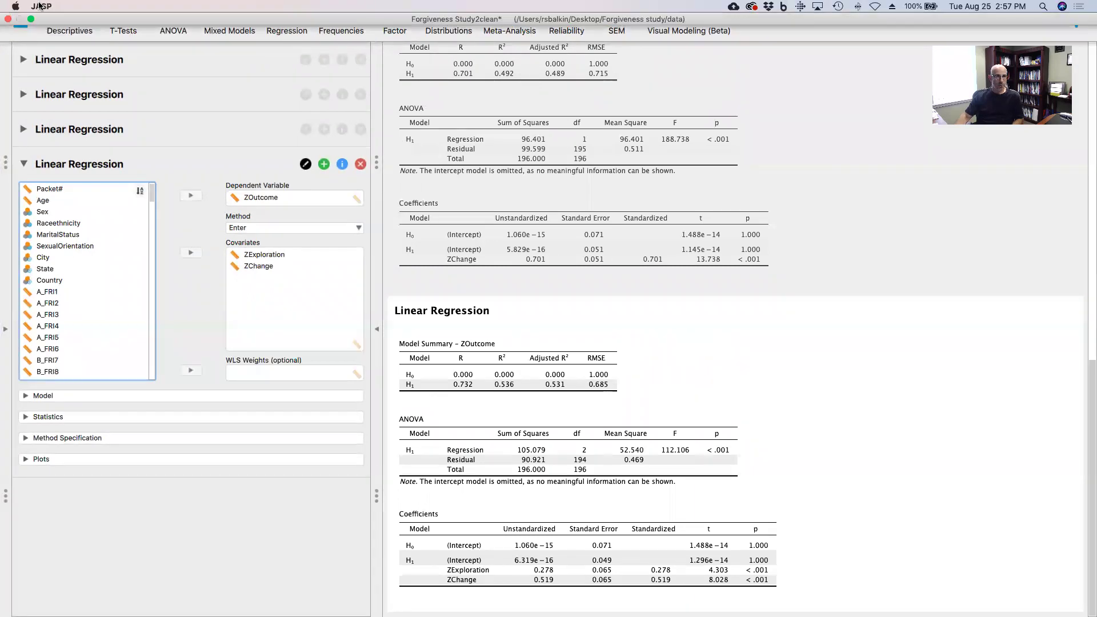
{"action": "left_click", "coordinate": [30, 18]}
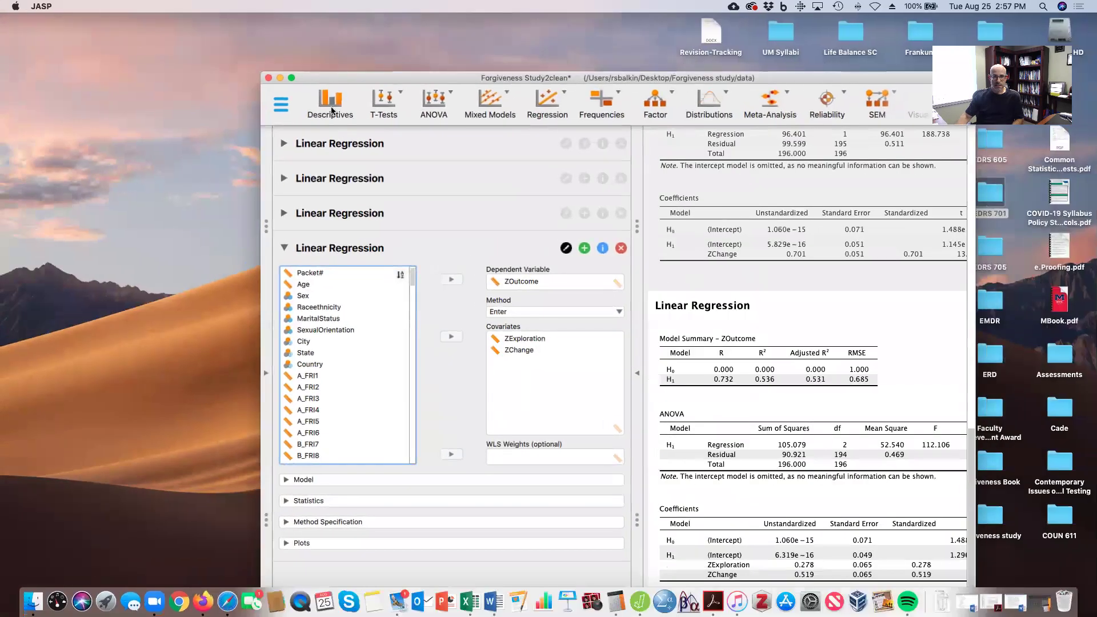
{"action": "left_click_drag", "start_coordinate": [334, 76], "coordinate": [184, 6]}
{"action": "left_click_drag", "start_coordinate": [824, 561], "coordinate": [1051, 586]}
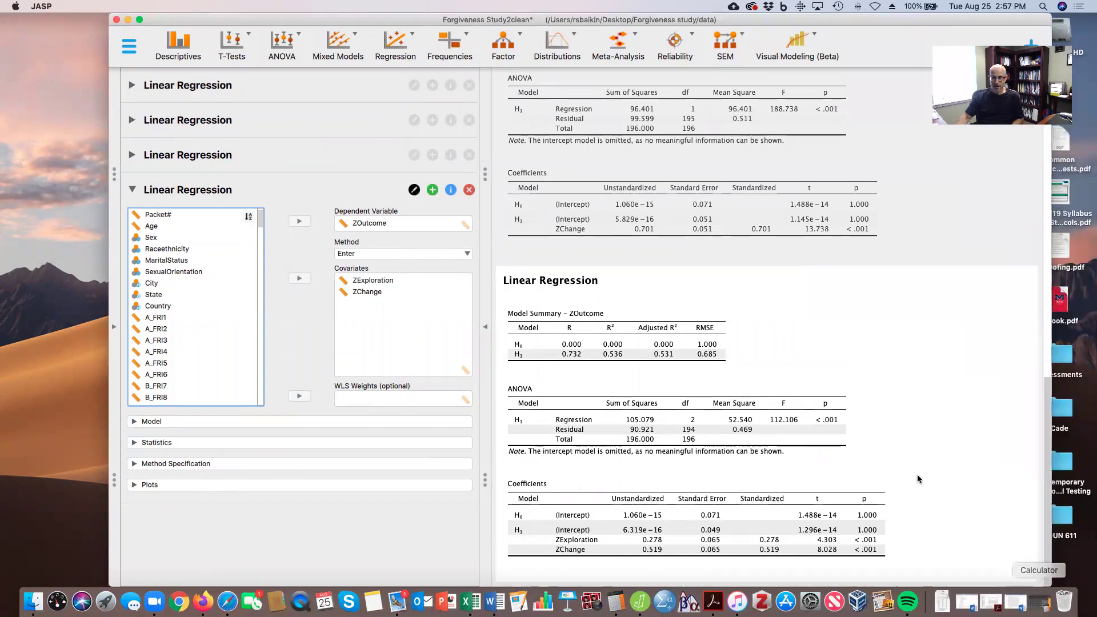
- Add an SEM mediation analysis and assign ZExploration as its predictor
{"action": "left_click", "coordinate": [725, 46]}
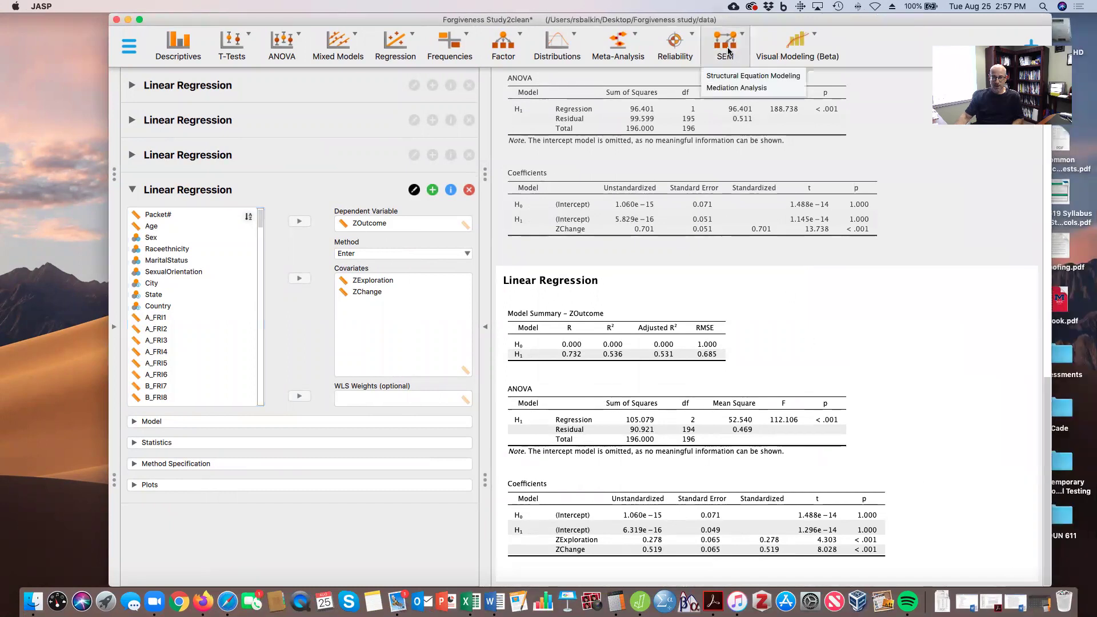
{"action": "left_click", "coordinate": [737, 88]}
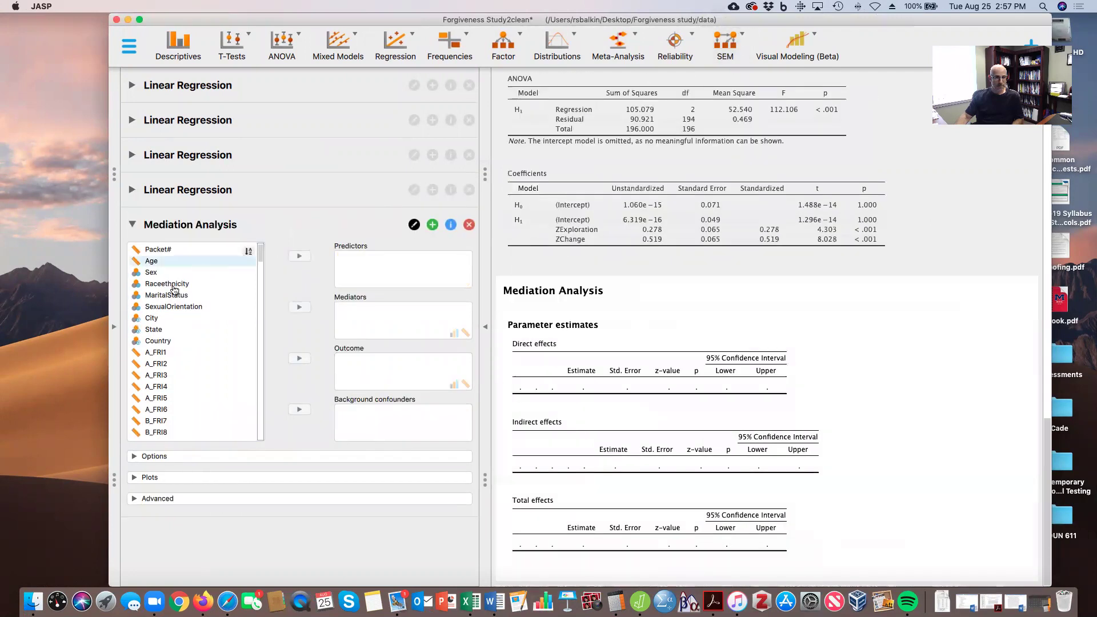
{"action": "scroll", "coordinate": [161, 337], "scroll_direction": "down", "scroll_amount": 15}
{"action": "scroll", "coordinate": [162, 340], "scroll_direction": "down", "scroll_amount": 5}
{"action": "left_click", "coordinate": [165, 400]}
{"action": "left_click", "coordinate": [299, 256]}
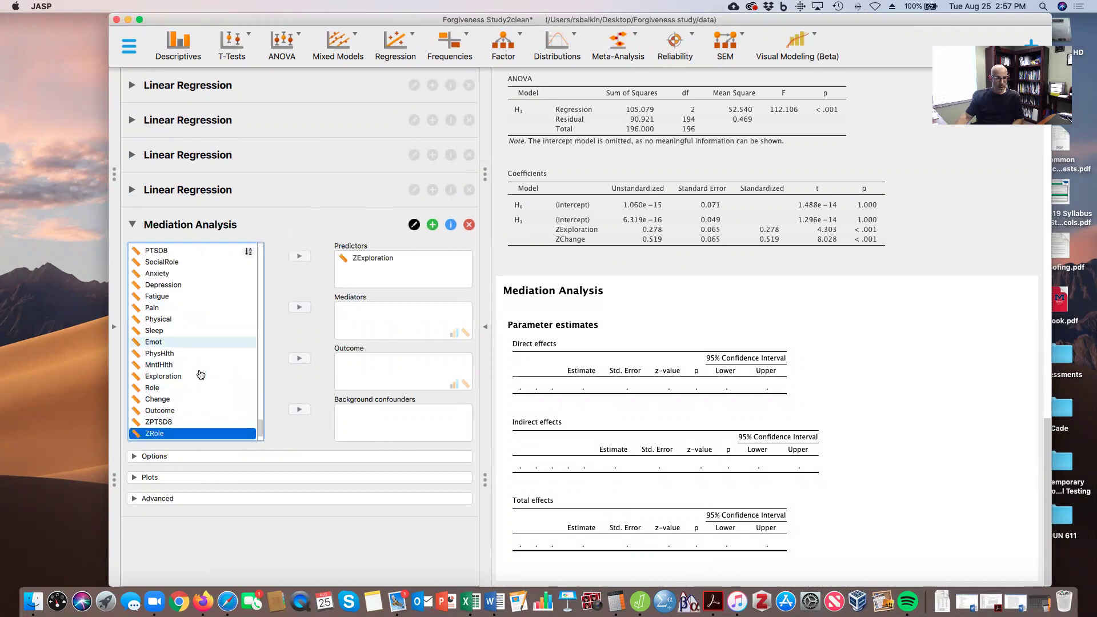
- Assign ZChange as the mediator and ZOutcome as the outcome of the mediation analysis
{"action": "scroll", "coordinate": [160, 437], "scroll_direction": "down", "scroll_amount": 1}
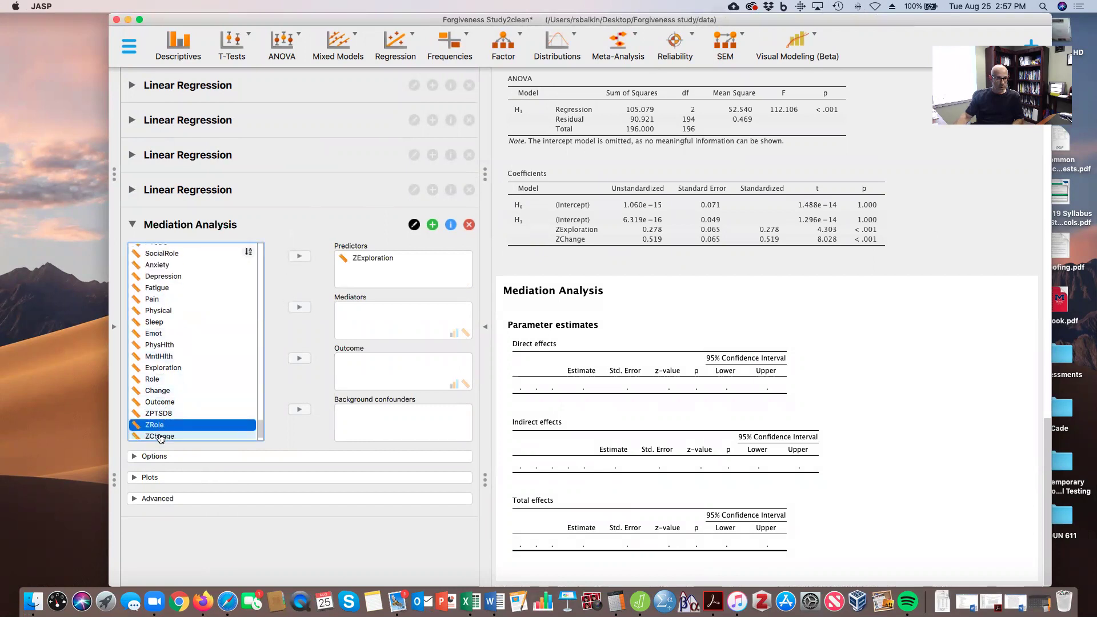
{"action": "scroll", "coordinate": [160, 437], "scroll_direction": "down", "scroll_amount": 1}
{"action": "left_click", "coordinate": [162, 423]}
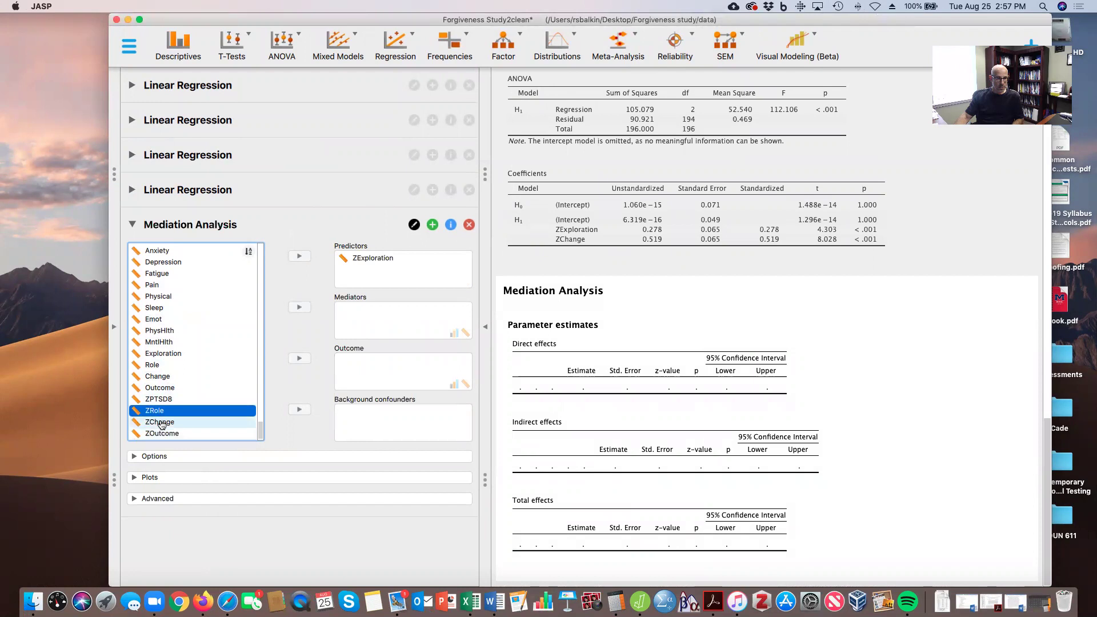
{"action": "left_click", "coordinate": [298, 308]}
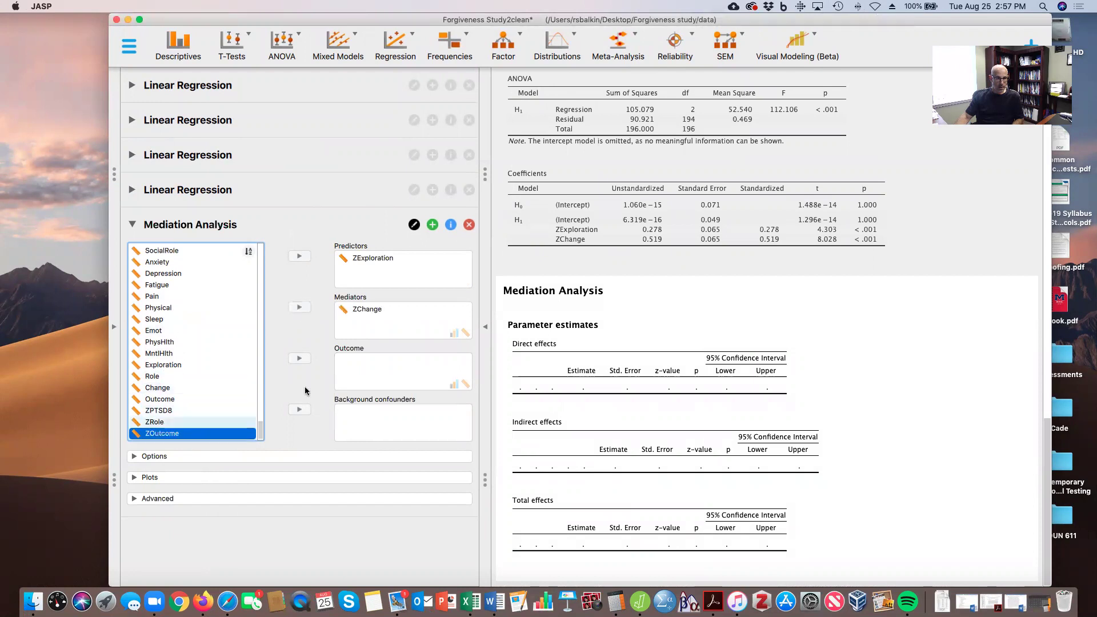
{"action": "left_click", "coordinate": [300, 358]}
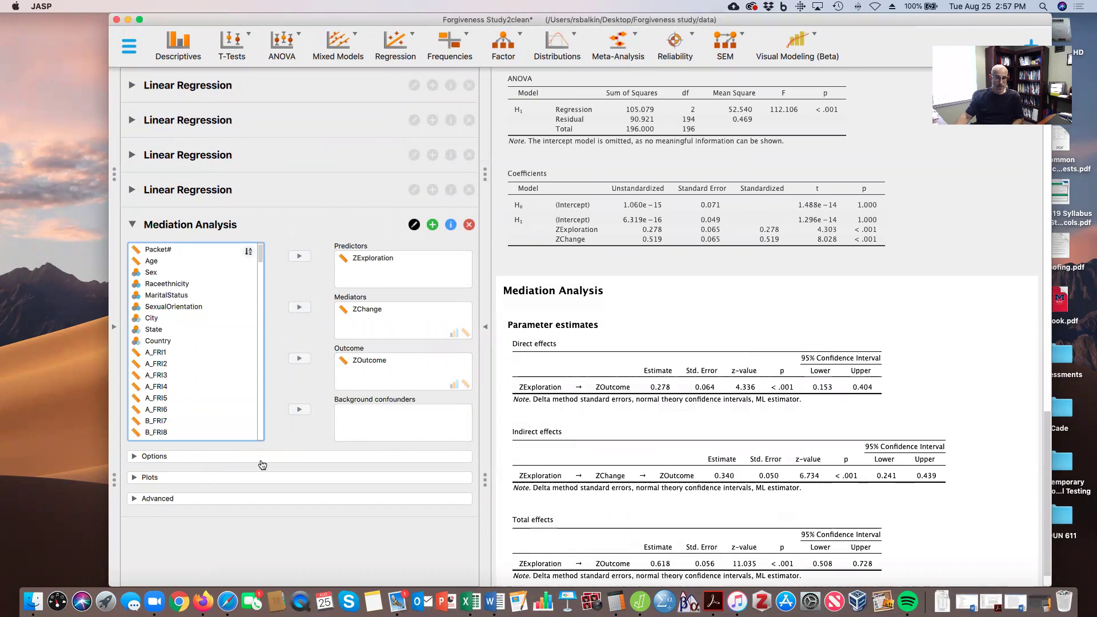
- Request standardized estimates and switch the mediation analysis's confidence interval method to Bootstrap
{"action": "left_click", "coordinate": [132, 457]}
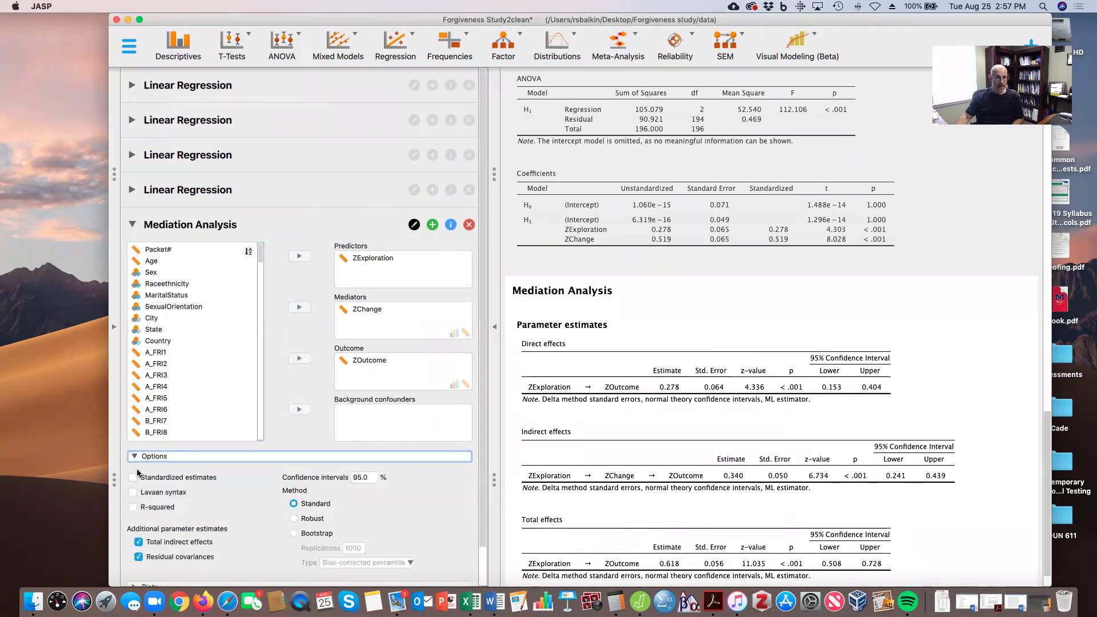
{"action": "left_click", "coordinate": [132, 478]}
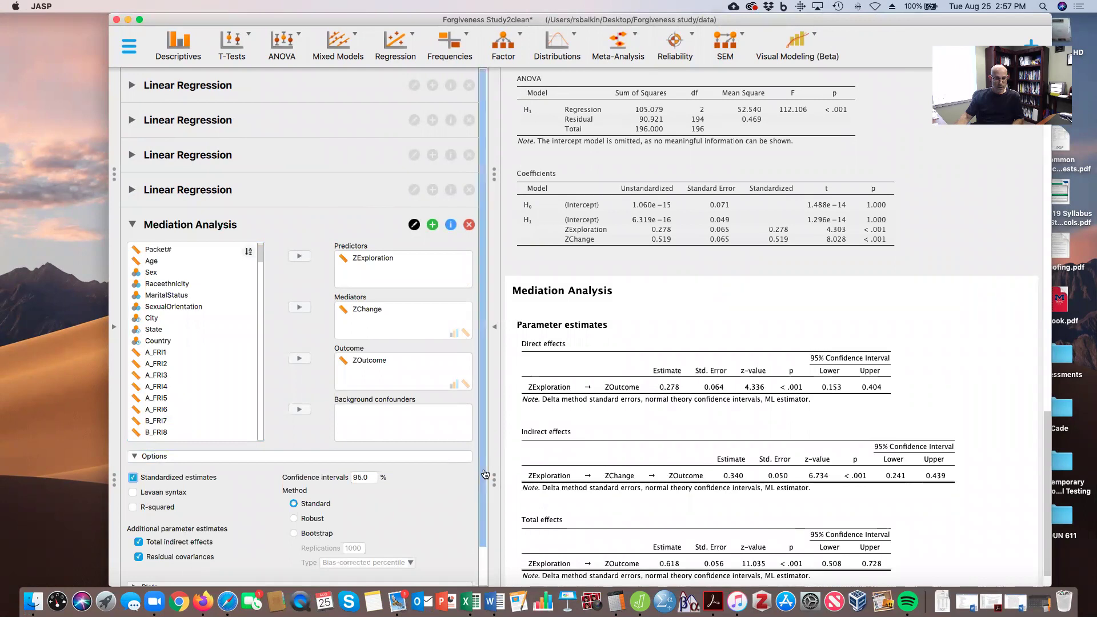
{"action": "scroll", "coordinate": [372, 486], "scroll_direction": "down", "scroll_amount": 2}
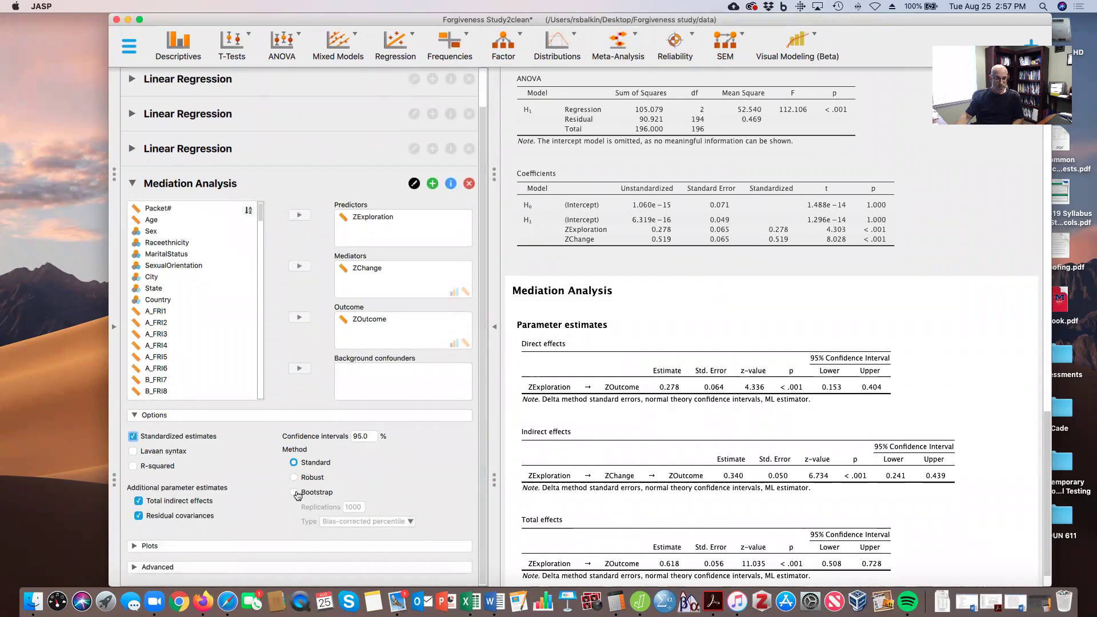
{"action": "left_click", "coordinate": [293, 493]}
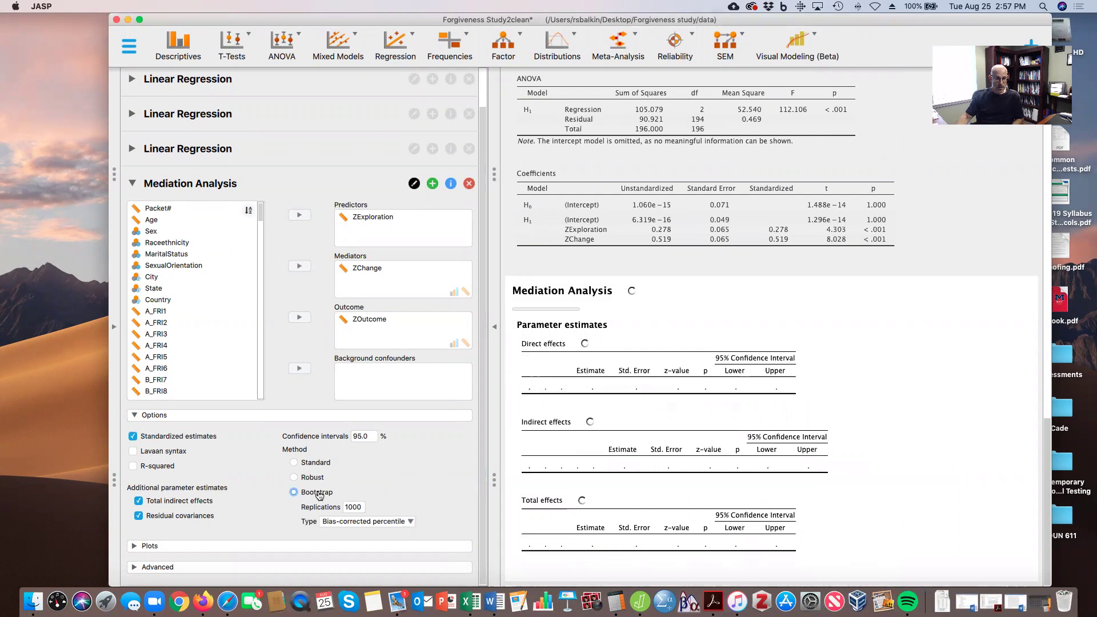
- Add a model plot with parameter estimates and a legend to the mediation analysis
{"action": "left_click", "coordinate": [134, 547]}
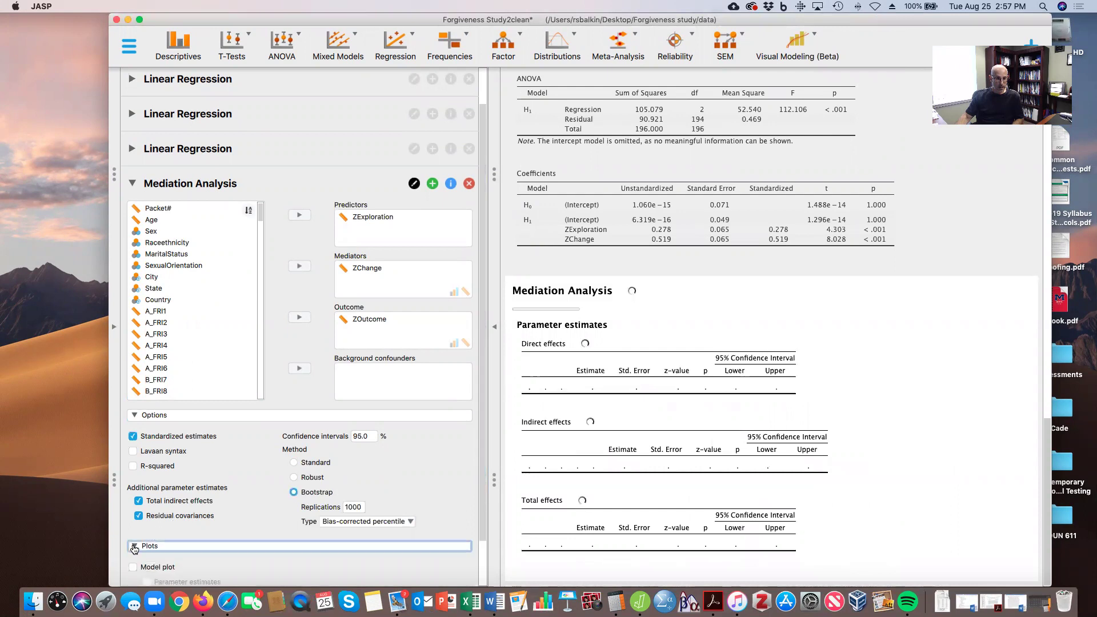
{"action": "left_click_drag", "start_coordinate": [481, 545], "coordinate": [475, 571]}
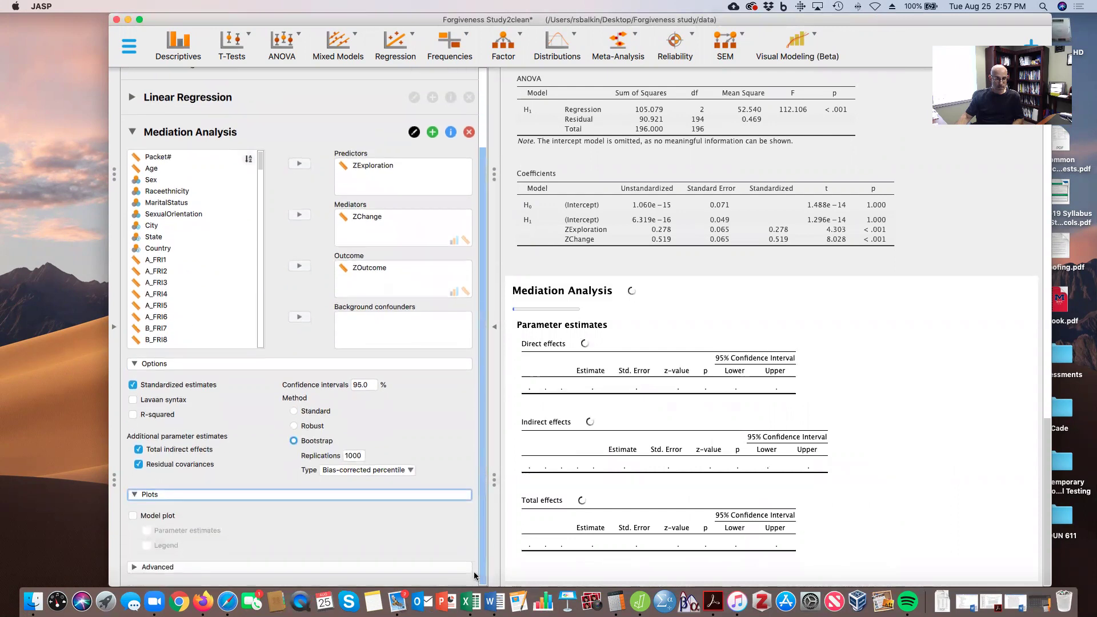
{"action": "left_click", "coordinate": [131, 516]}
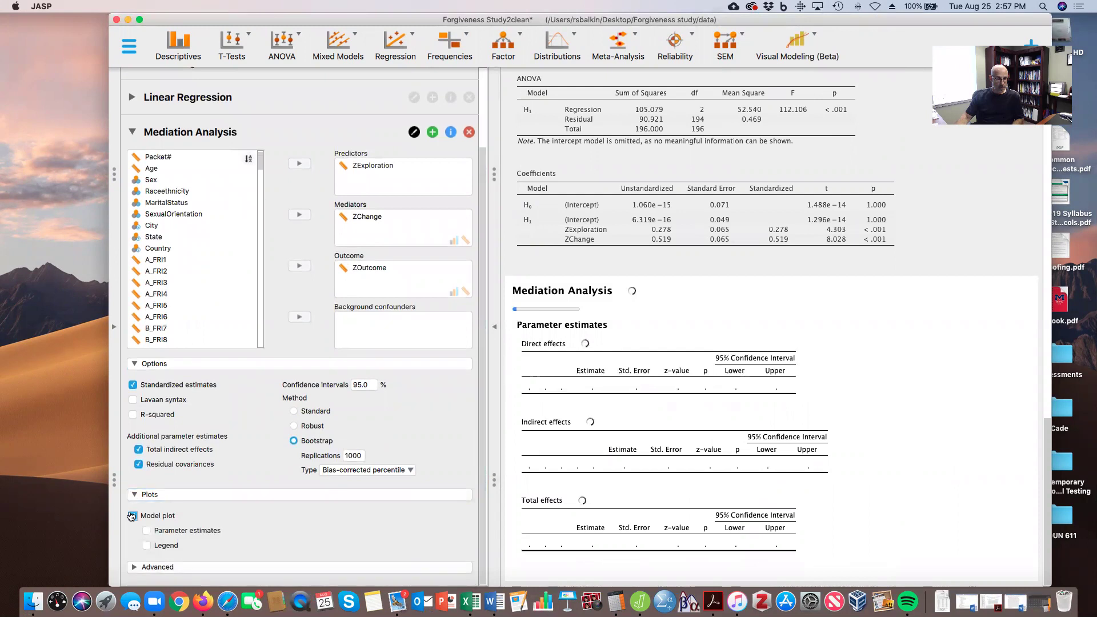
{"action": "left_click", "coordinate": [147, 530]}
{"action": "left_click", "coordinate": [147, 546]}
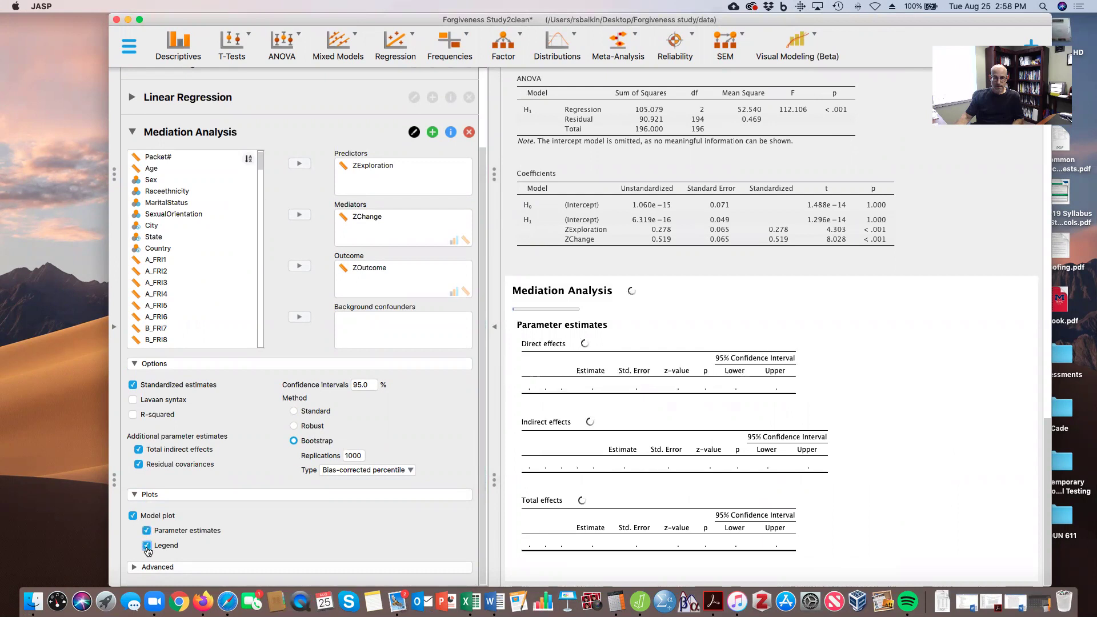
- Collapse the analysis settings to widen the results and examine the direct, indirect and total effects tables of the mediation analysis
{"action": "left_click", "coordinate": [495, 329]}
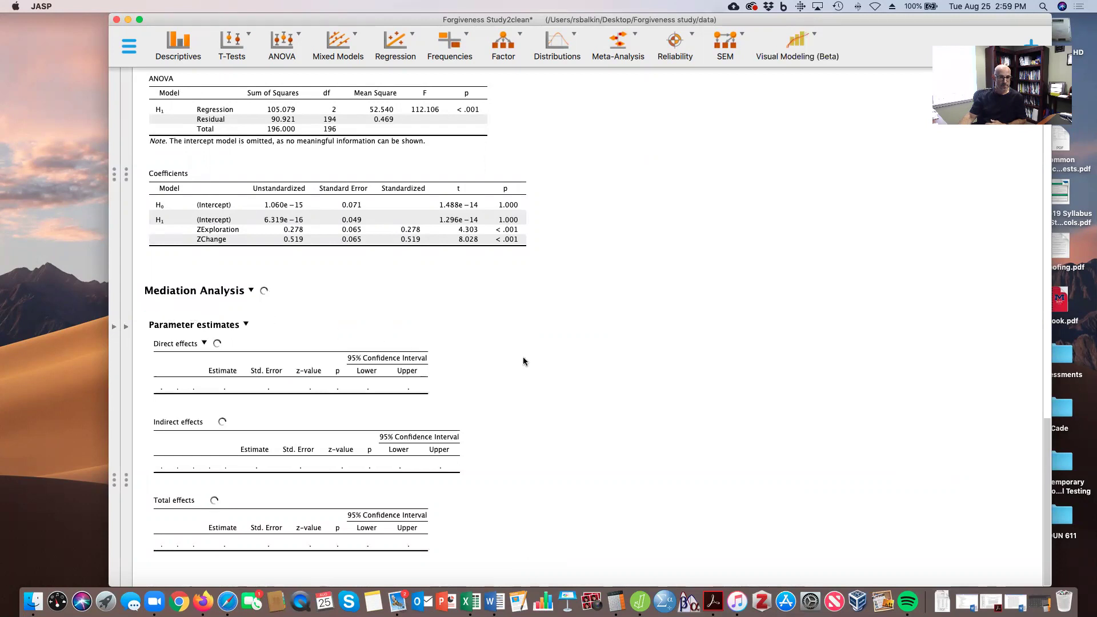
{"action": "scroll", "coordinate": [523, 361], "scroll_direction": "down", "scroll_amount": 4}
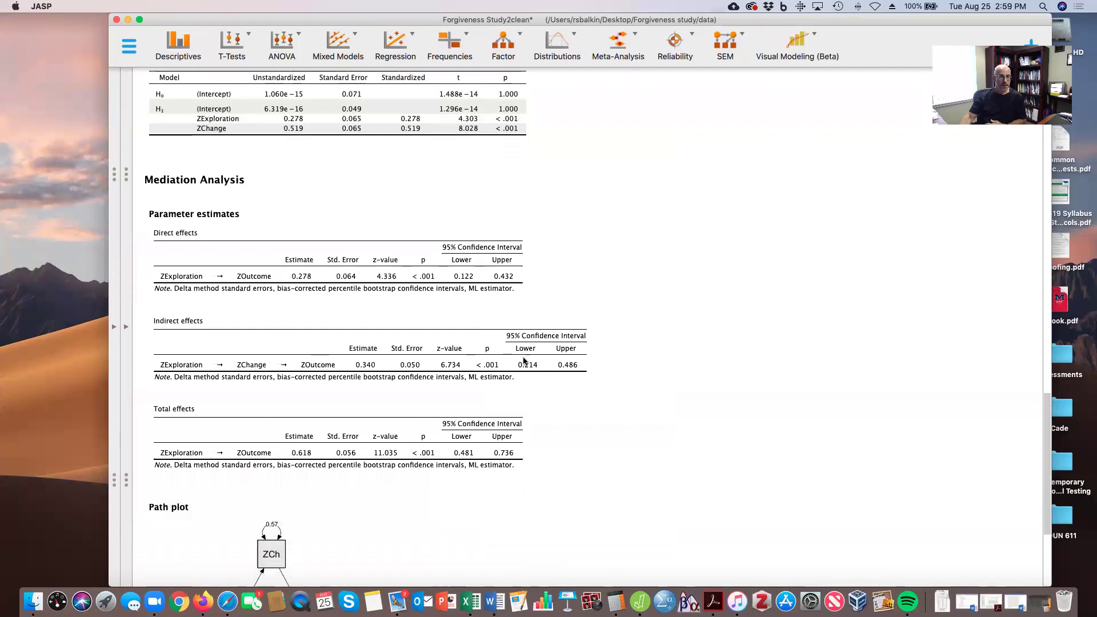
{"action": "scroll", "coordinate": [523, 360], "scroll_direction": "down", "scroll_amount": 2}
{"action": "scroll", "coordinate": [523, 360], "scroll_direction": "up", "scroll_amount": 1}
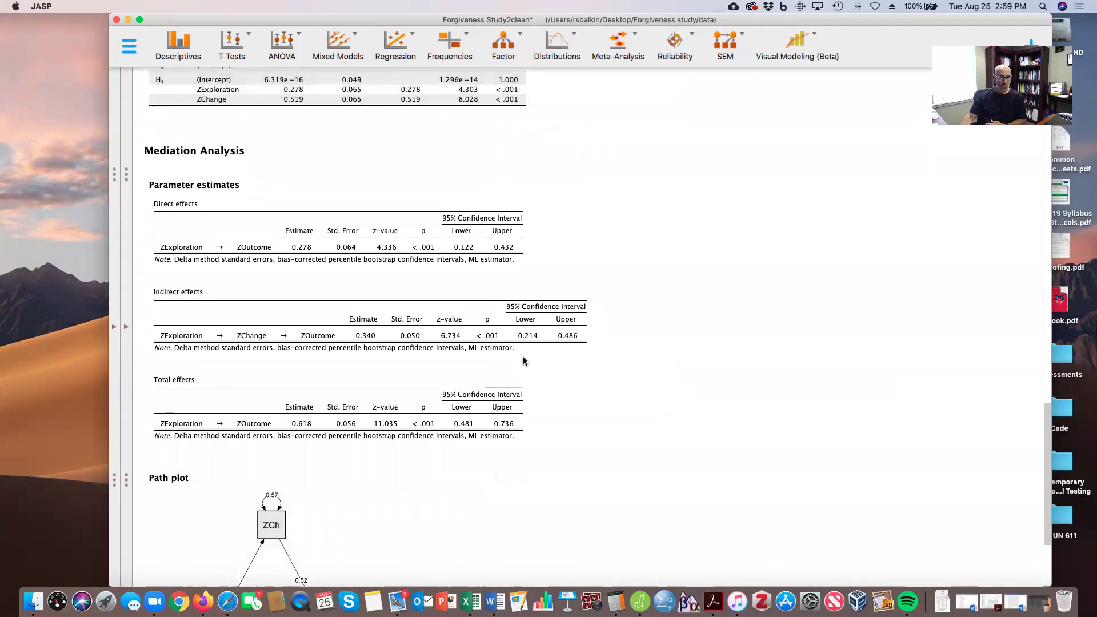